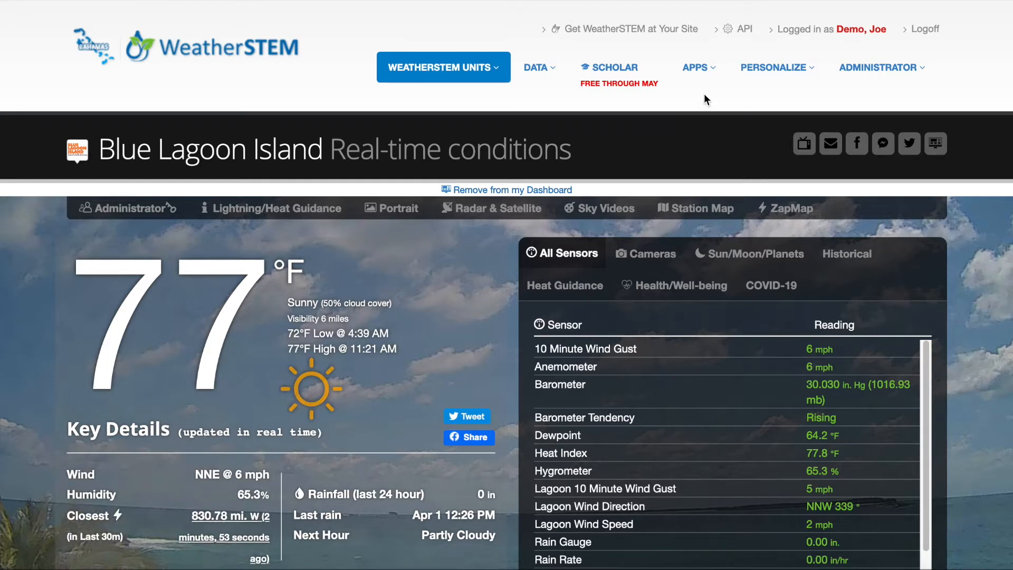
# - Open the Practical Lightning Assistant and view the period choices for the dashboard's notification history
pyautogui.moveTo(772, 71)
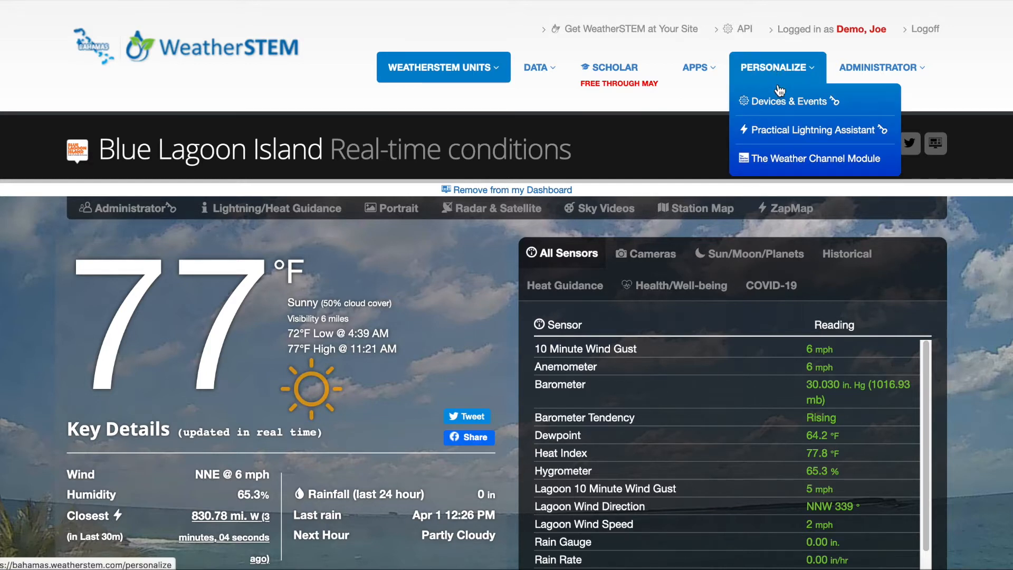
pyautogui.click(791, 131)
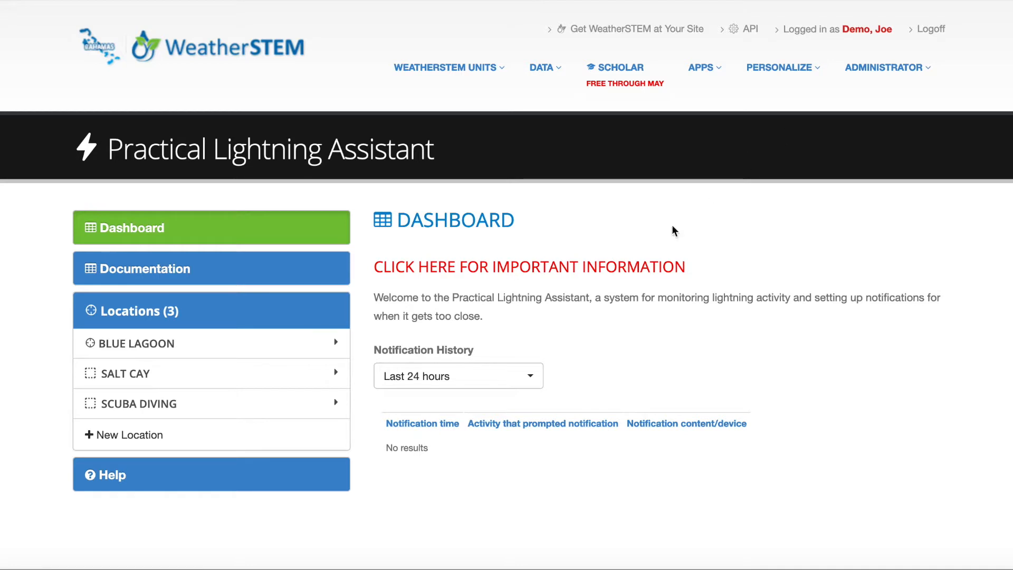
pyautogui.click(537, 379)
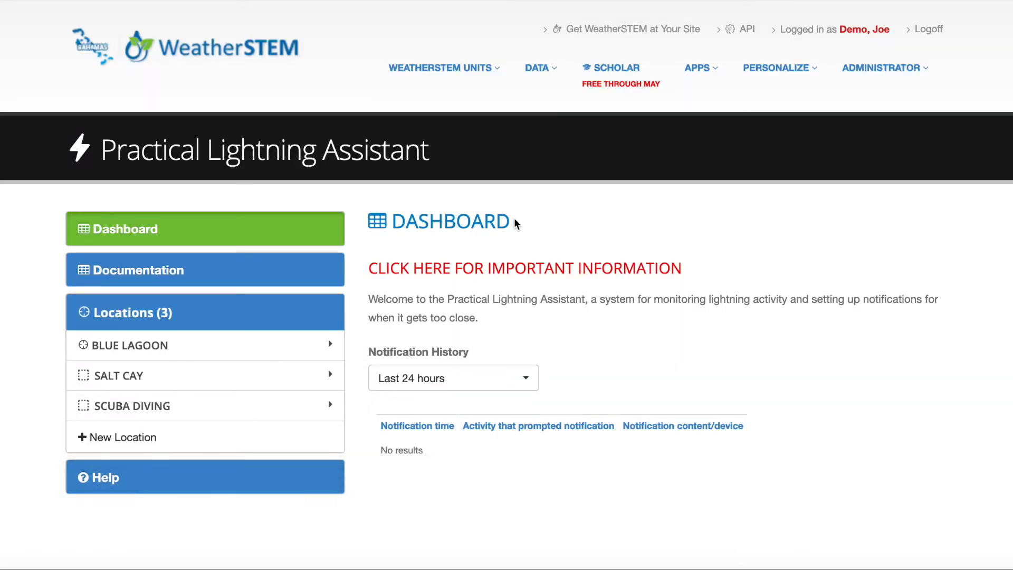
# - Examine the assistant's documentation and read through the help page's step-by-step setup and definitions of terms and options
pyautogui.click(278, 271)
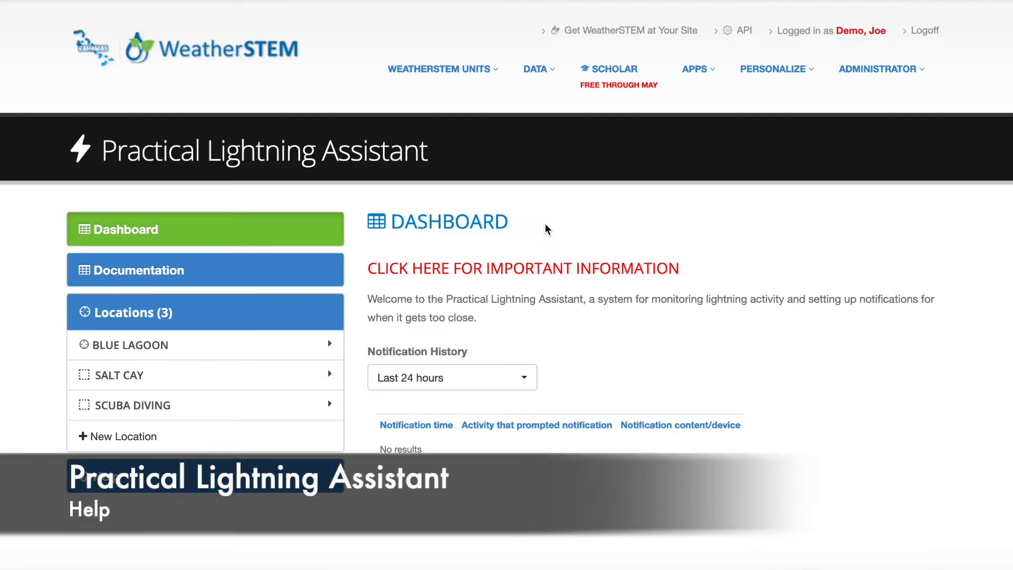
pyautogui.click(203, 483)
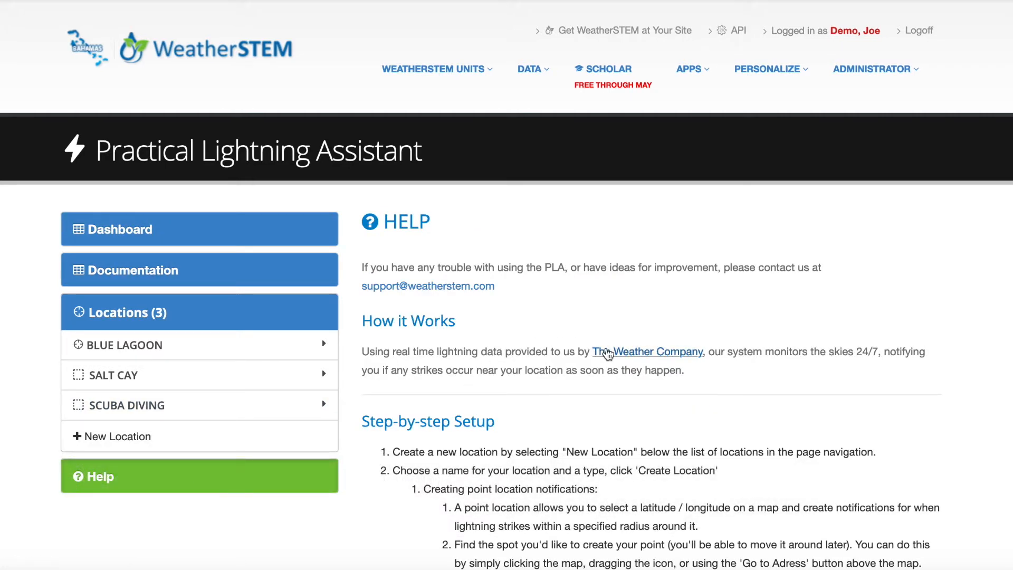
pyautogui.scroll(-5, 608, 374)
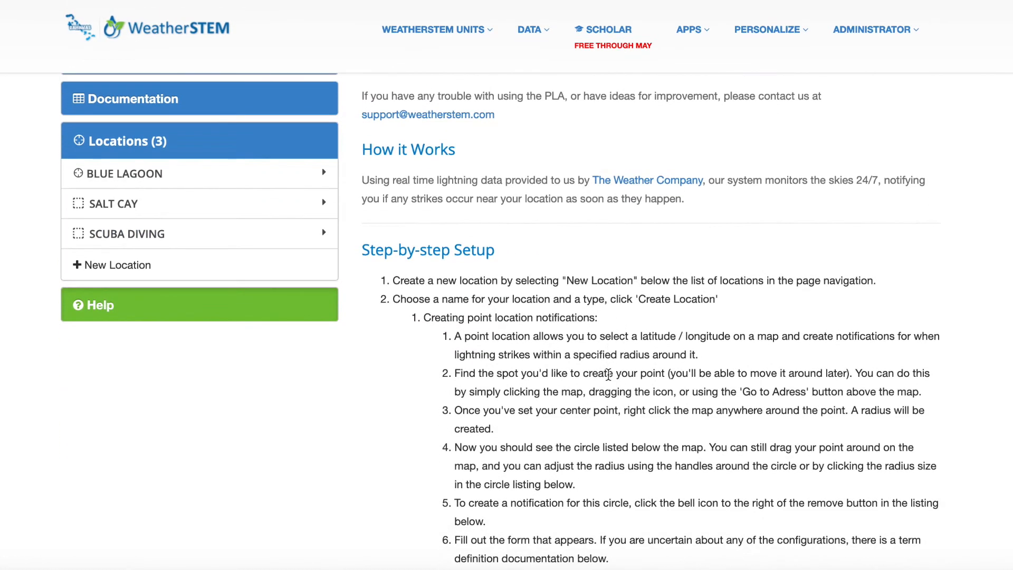
pyautogui.scroll(-3, 608, 374)
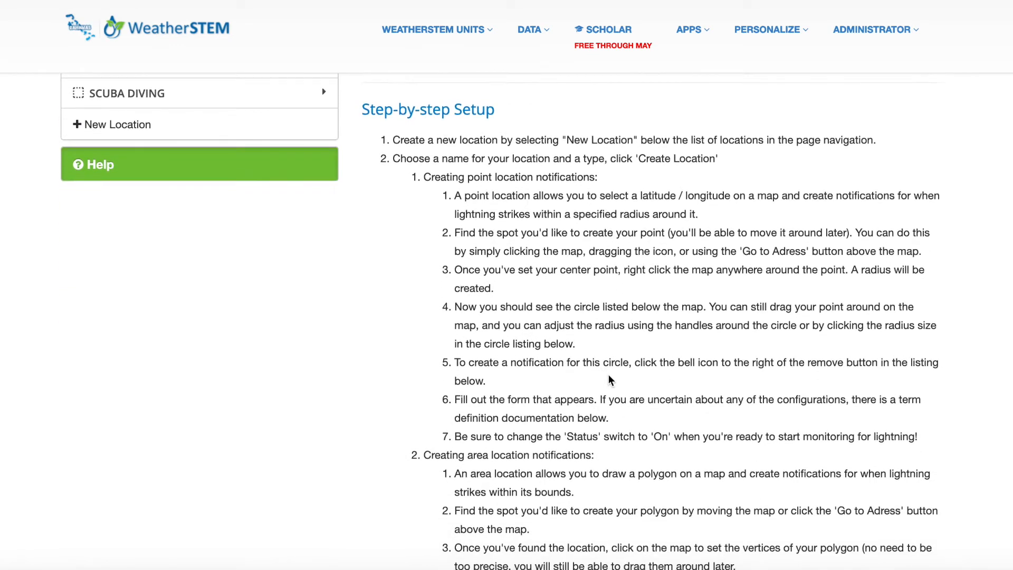
pyautogui.scroll(-5, 609, 378)
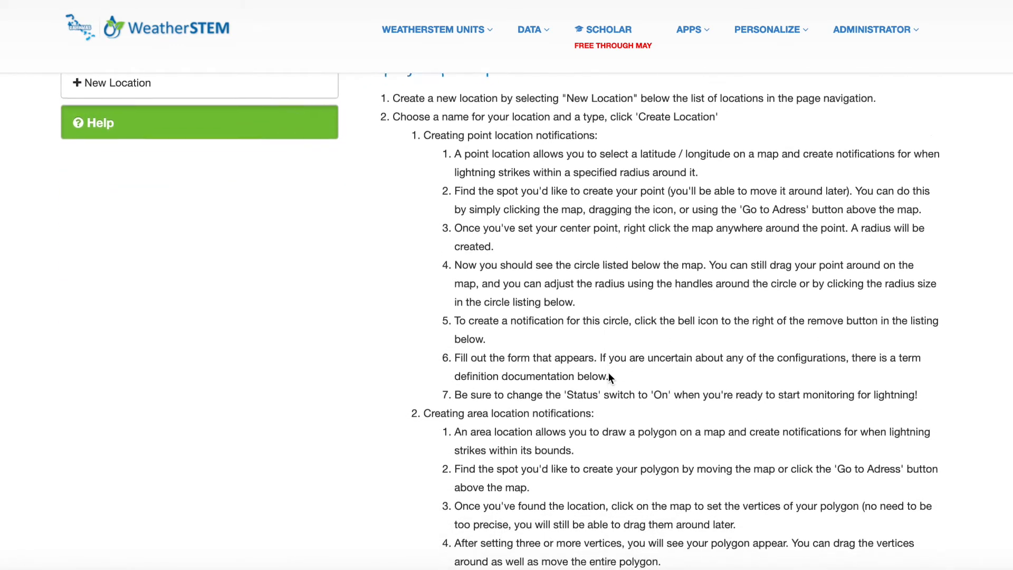
pyautogui.scroll(-5, 608, 371)
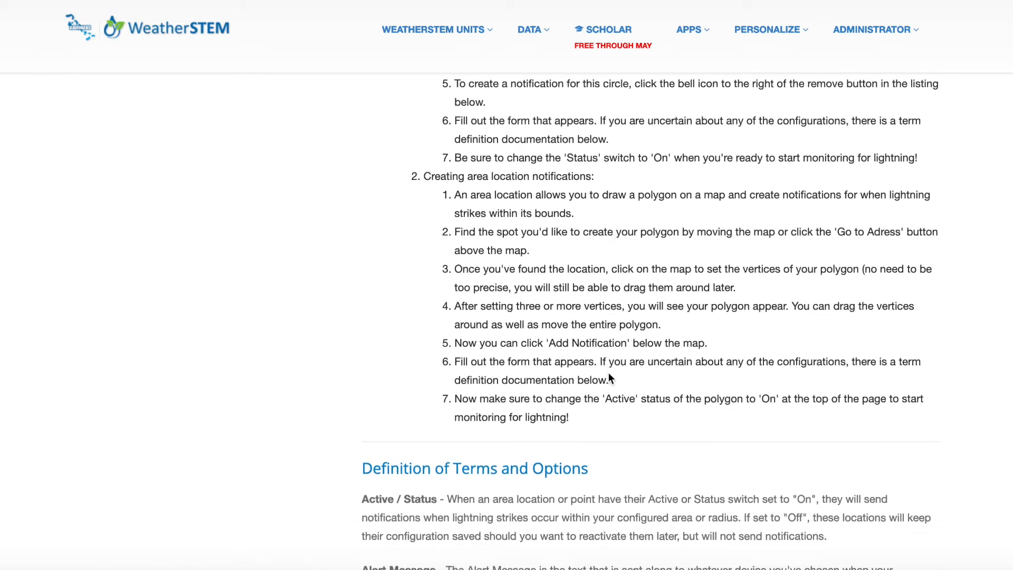
pyautogui.scroll(-4, 608, 371)
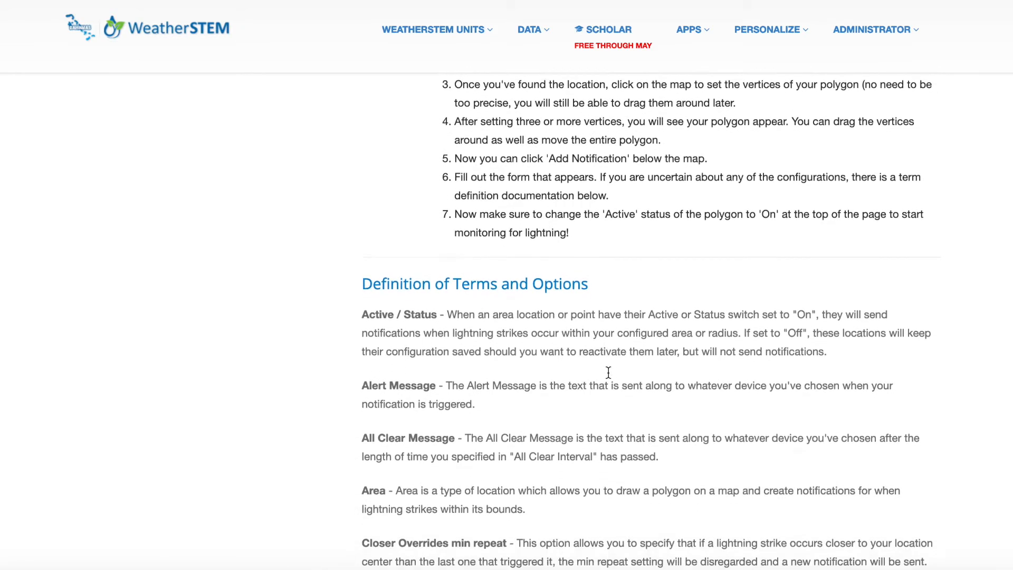
pyautogui.scroll(-4, 607, 371)
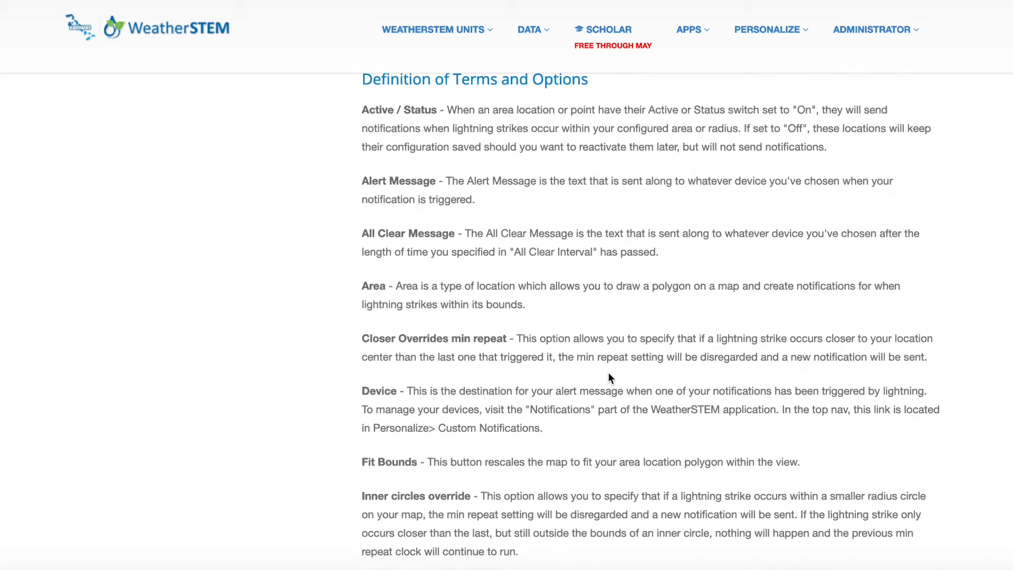
pyautogui.scroll(-3, 608, 371)
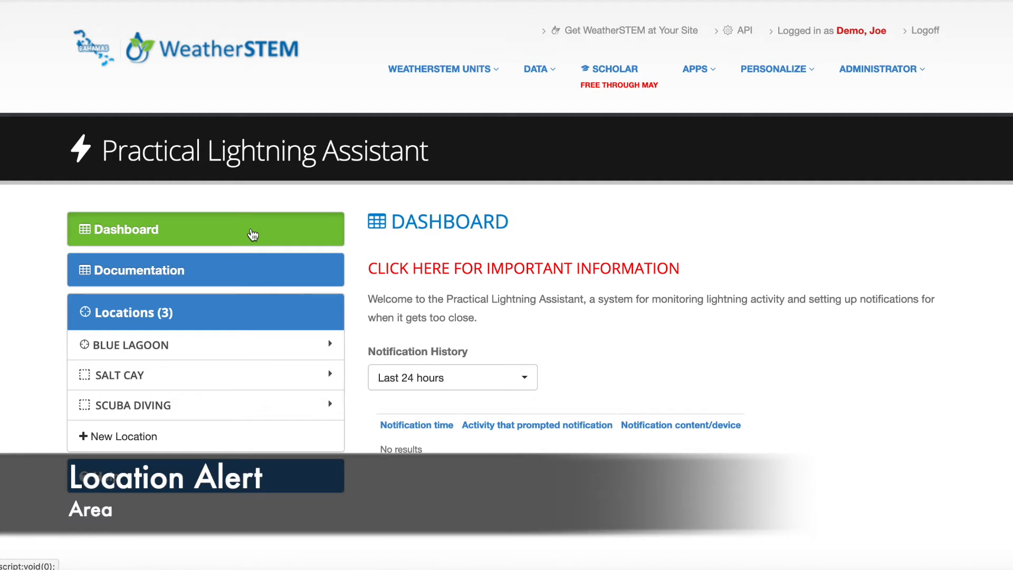
# - Create a new lightning-watch location named Ferry Route with the type Area
pyautogui.click(169, 442)
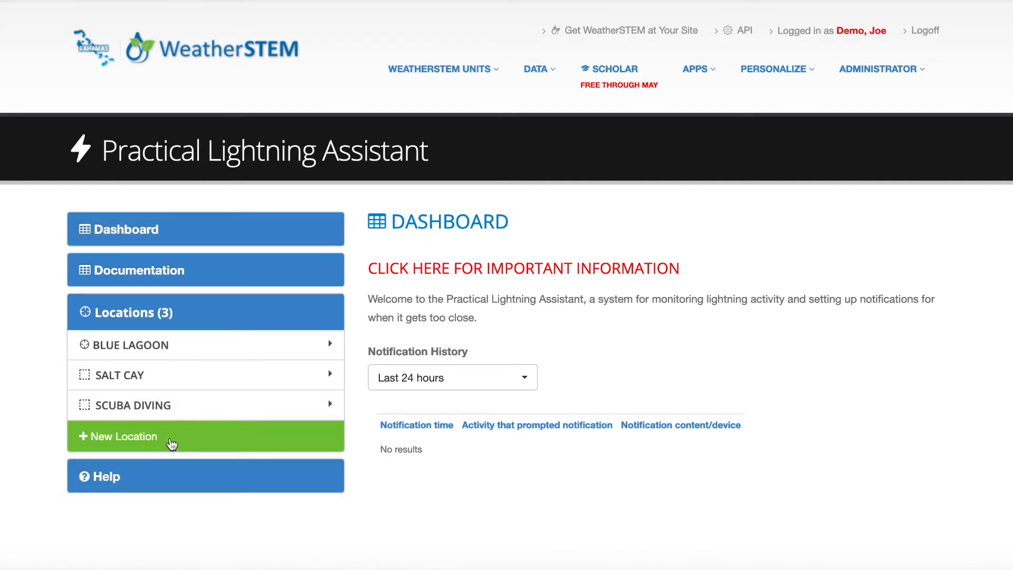
pyautogui.write('Ferry Route')
pyautogui.click(726, 393)
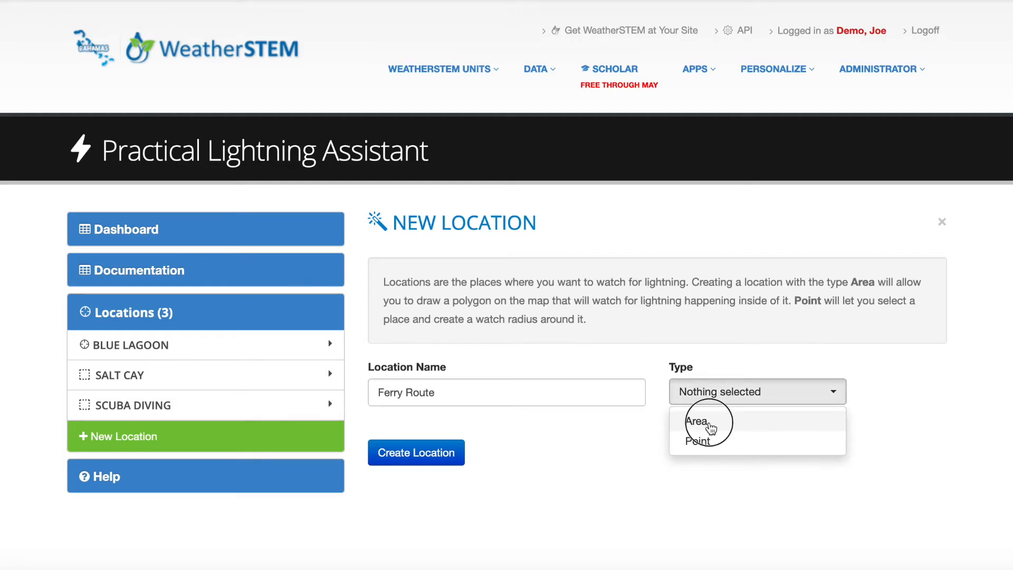
pyautogui.click(709, 424)
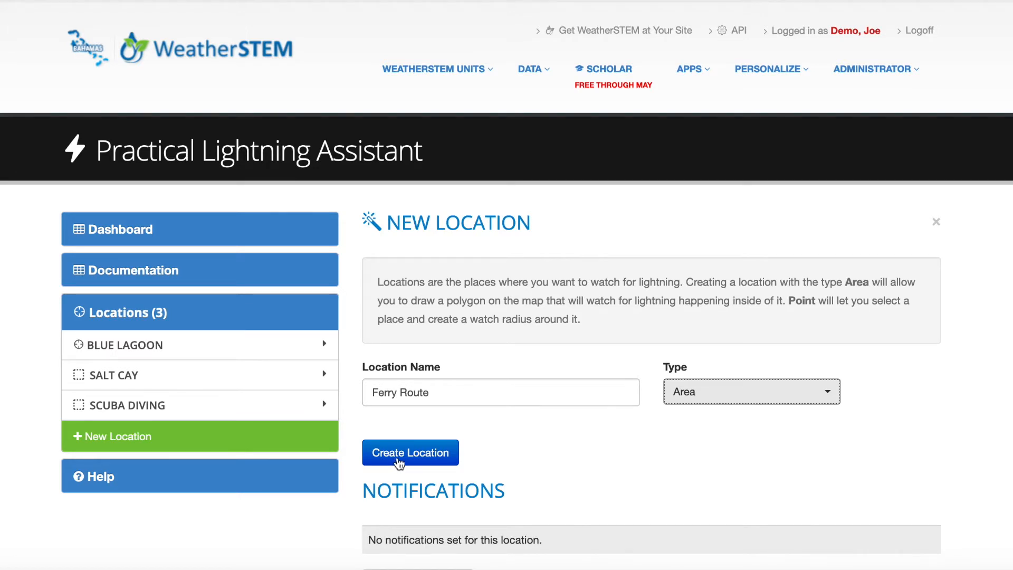
pyautogui.click(399, 454)
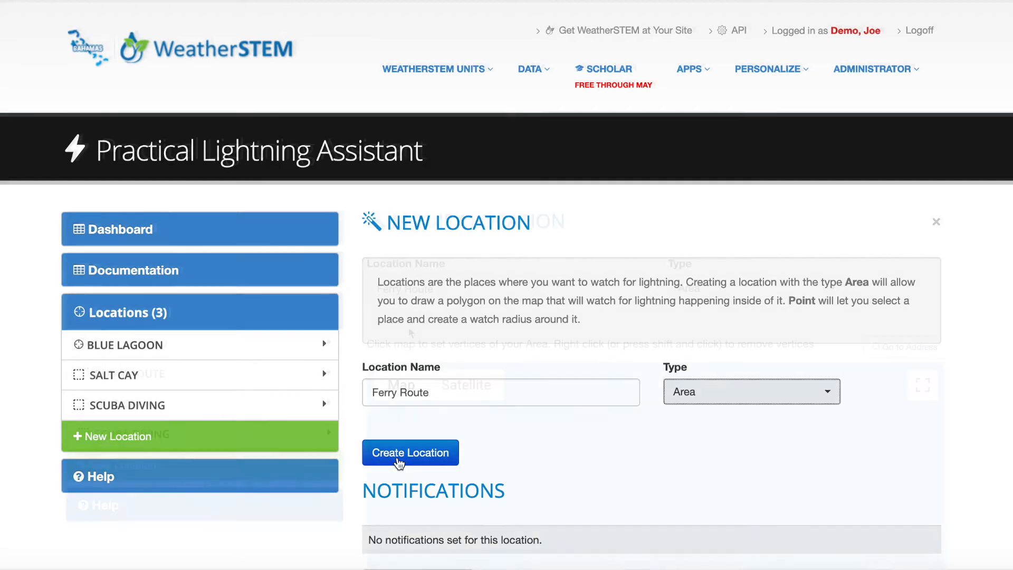
# - Draw a four-vertex protected area of about 21 mi² over northeastern Nassau and the adjoining waters, shifting its southwest vertex westward
pyautogui.scroll(-3, 408, 327)
pyautogui.scroll(-4, 408, 327)
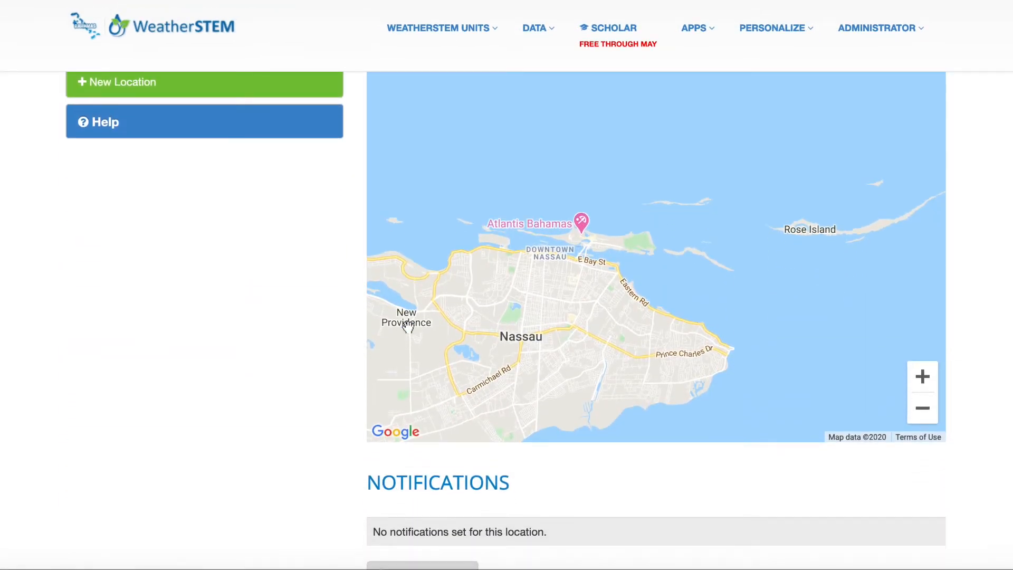
pyautogui.click(553, 189)
pyautogui.click(758, 183)
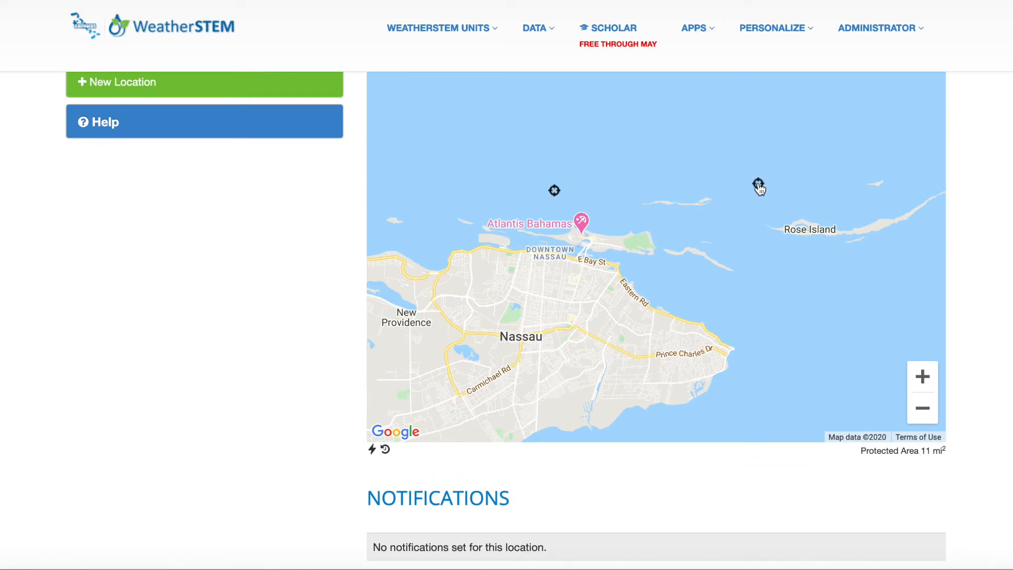
pyautogui.click(744, 326)
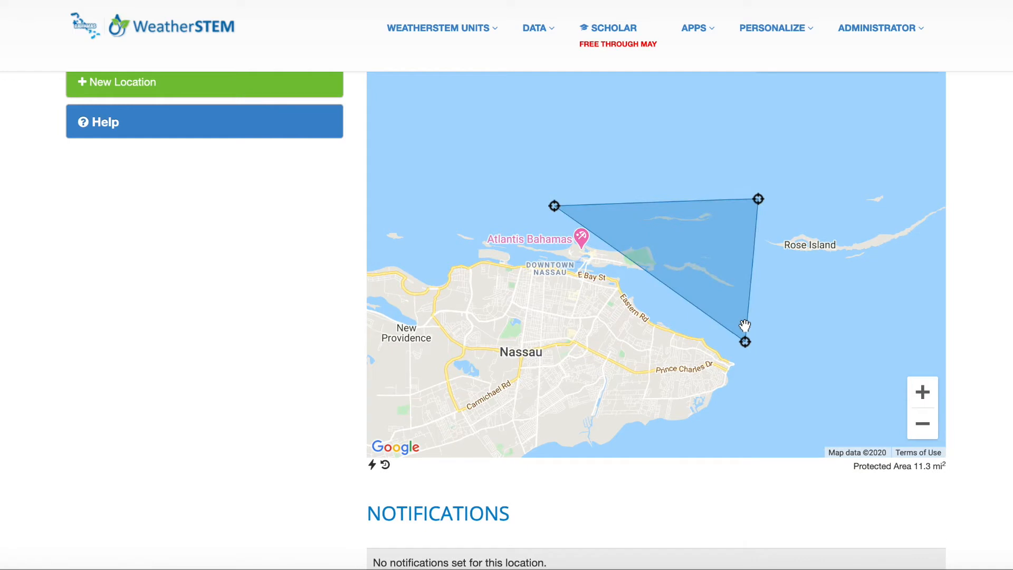
pyautogui.click(579, 337)
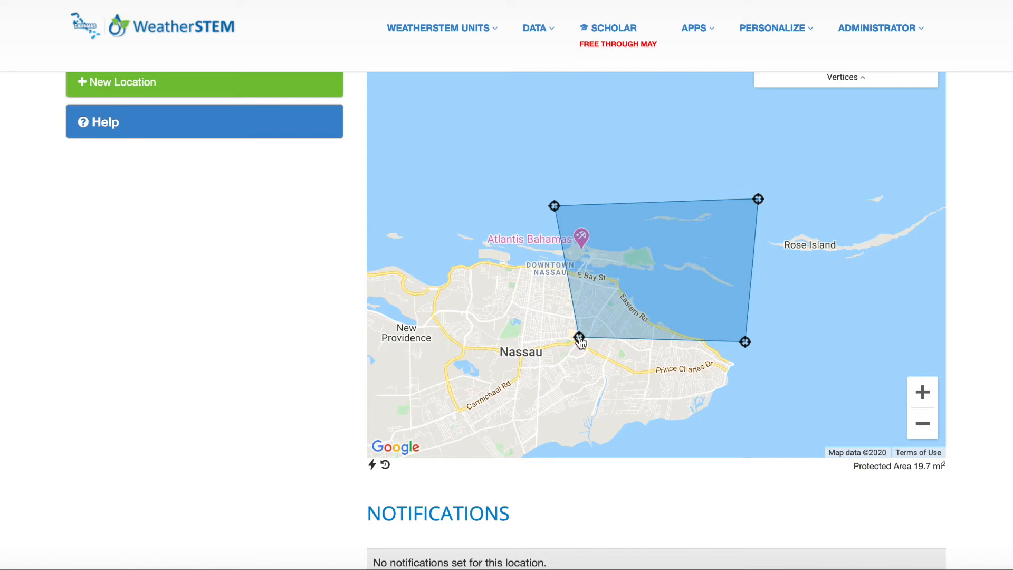
pyautogui.moveTo(579, 338); pyautogui.dragTo(552, 337)
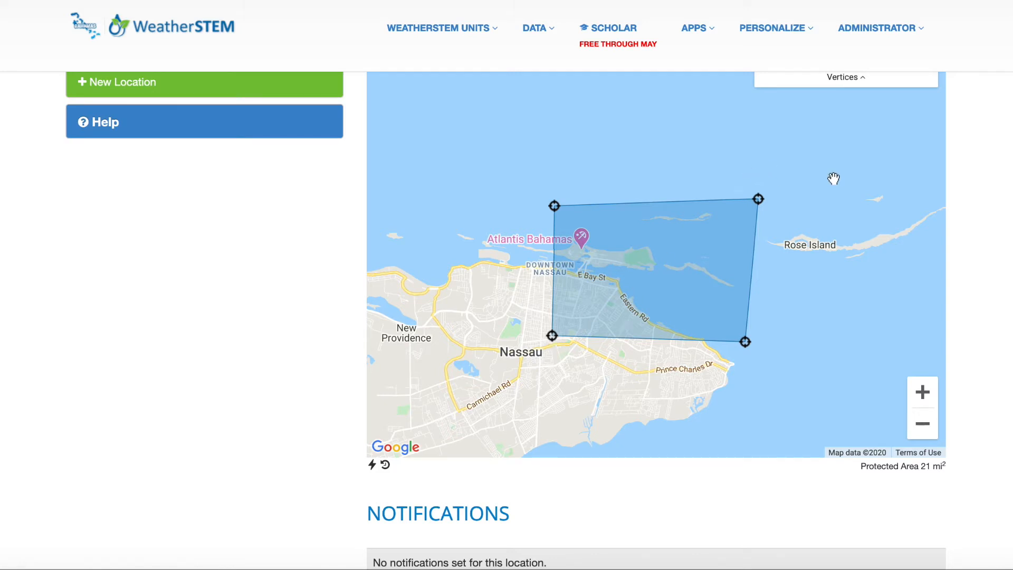
# - Remove the southwest vertex of the Ferry Route polygon to make the protected area a triangle
pyautogui.scroll(1, 831, 179)
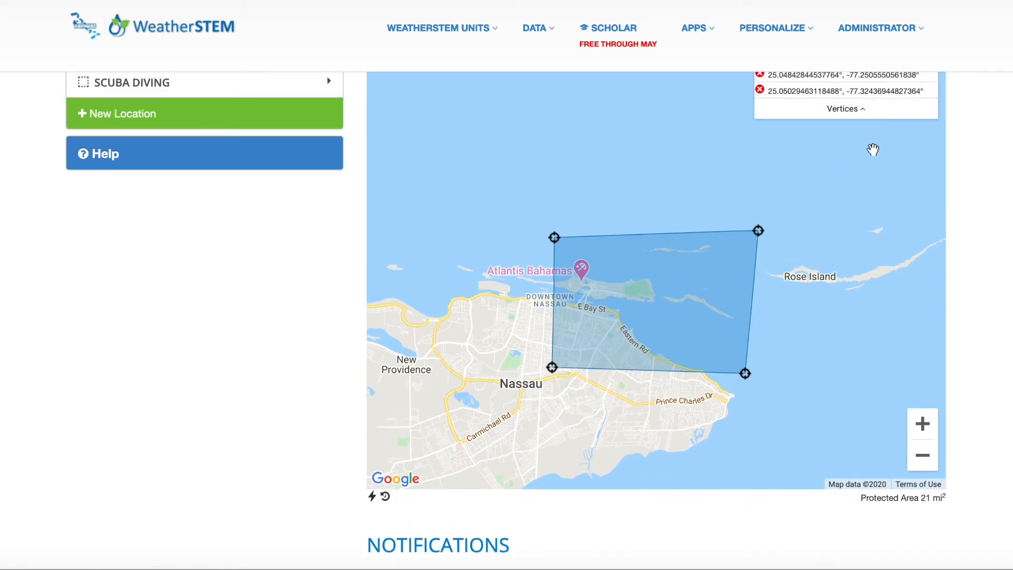
pyautogui.scroll(1, 873, 150)
pyautogui.scroll(2, 873, 150)
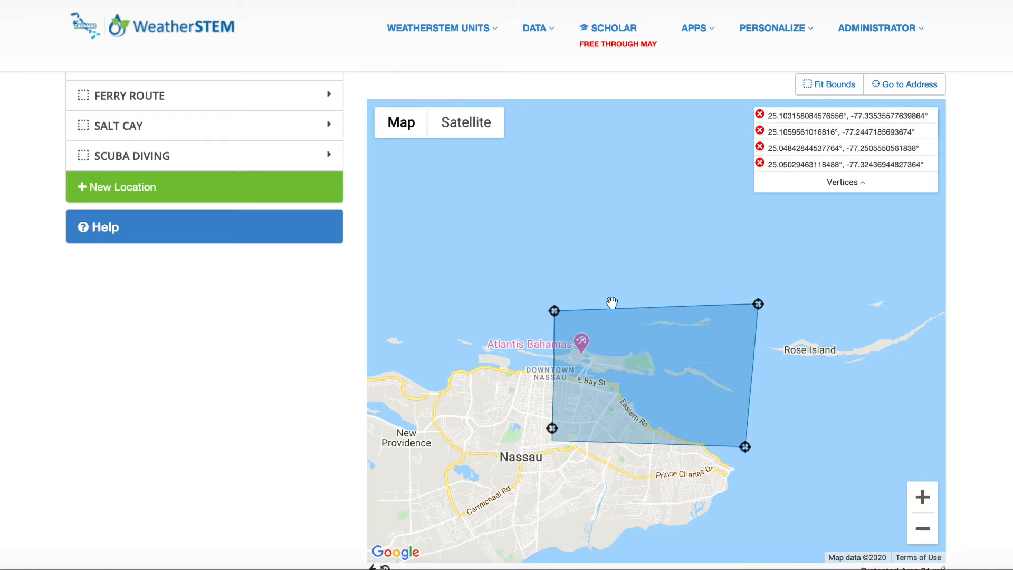
pyautogui.click(552, 440)
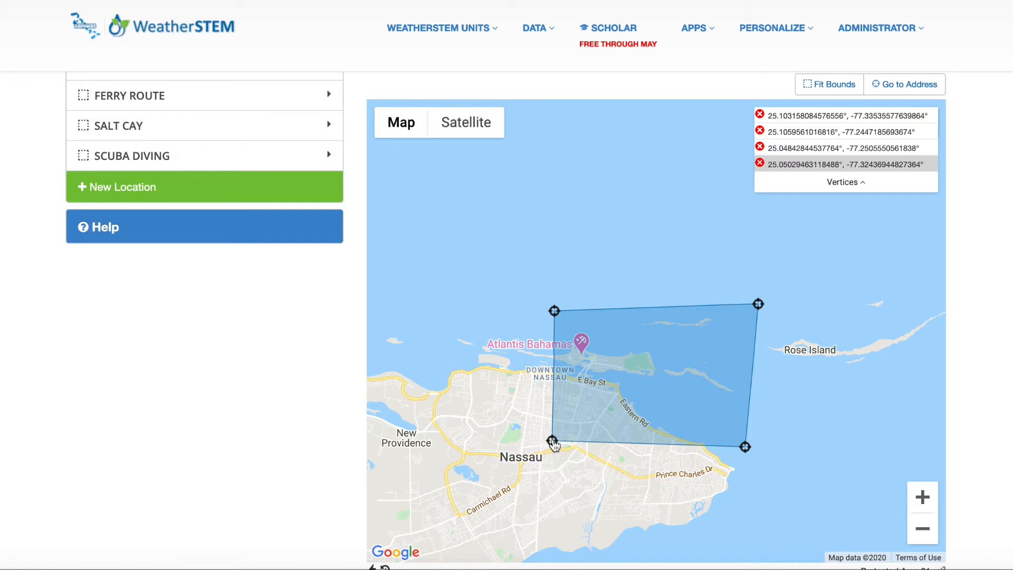
pyautogui.click(552, 441)
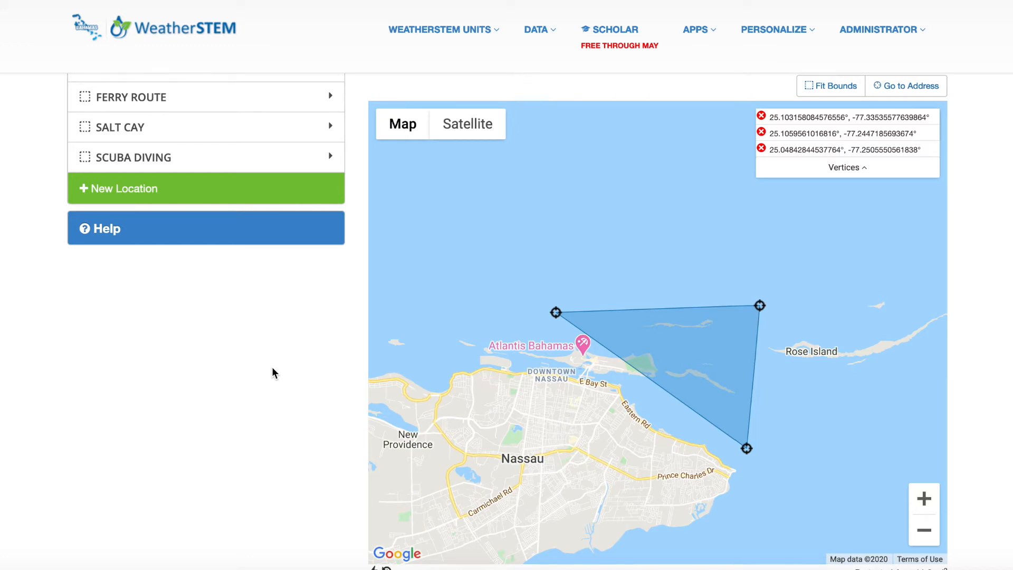
# - Add a notification to the Ferry Route location and set its minimum repeat time to 5 minutes
pyautogui.scroll(-4, 272, 372)
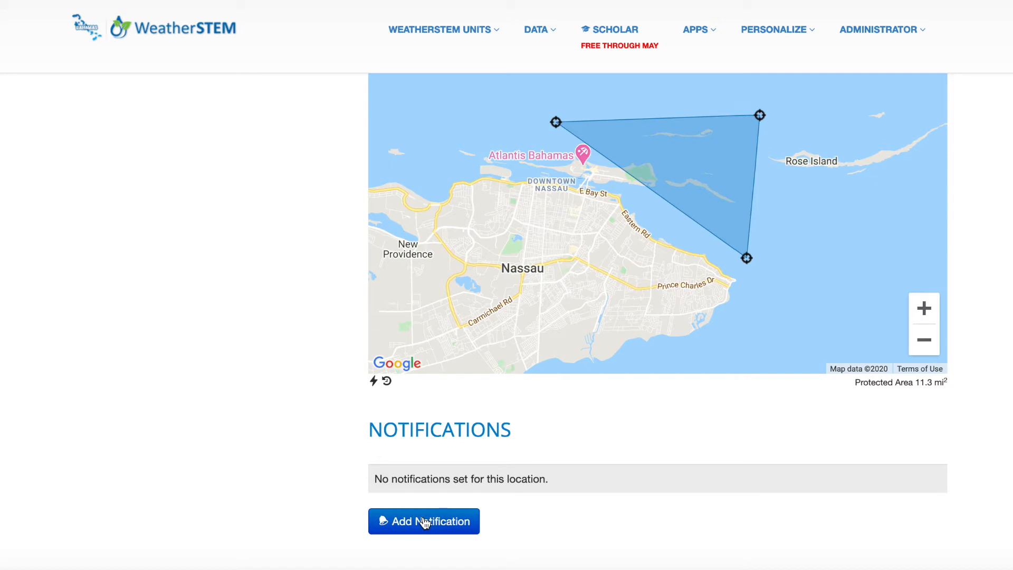
pyautogui.click(425, 522)
pyautogui.scroll(-4, 323, 470)
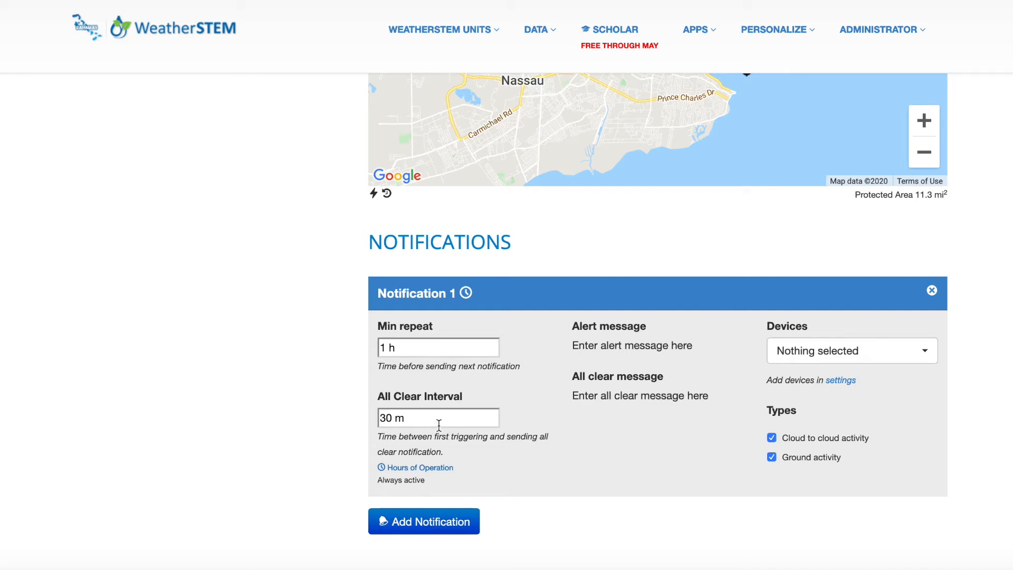
pyautogui.click(416, 346)
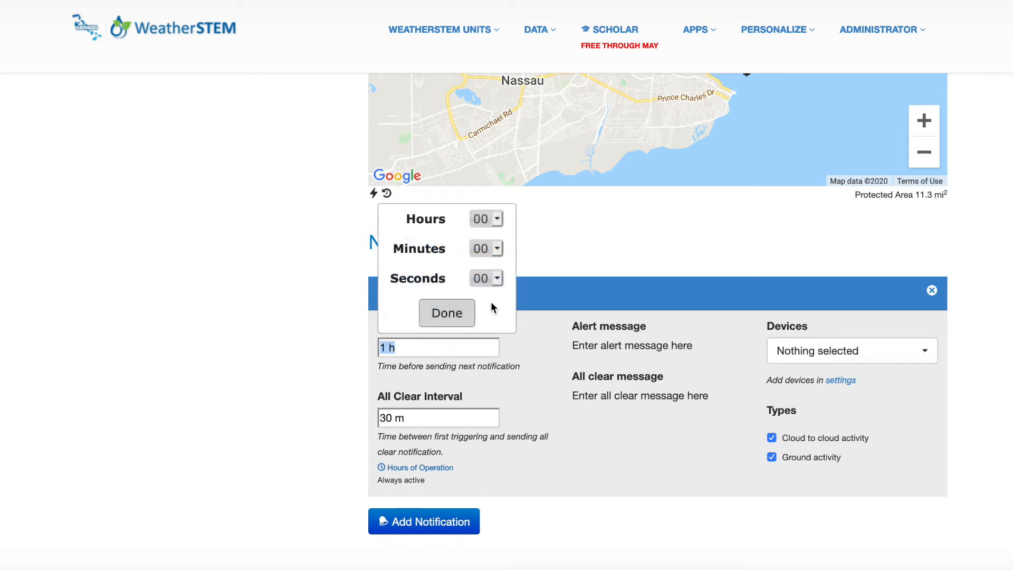
pyautogui.click(496, 248)
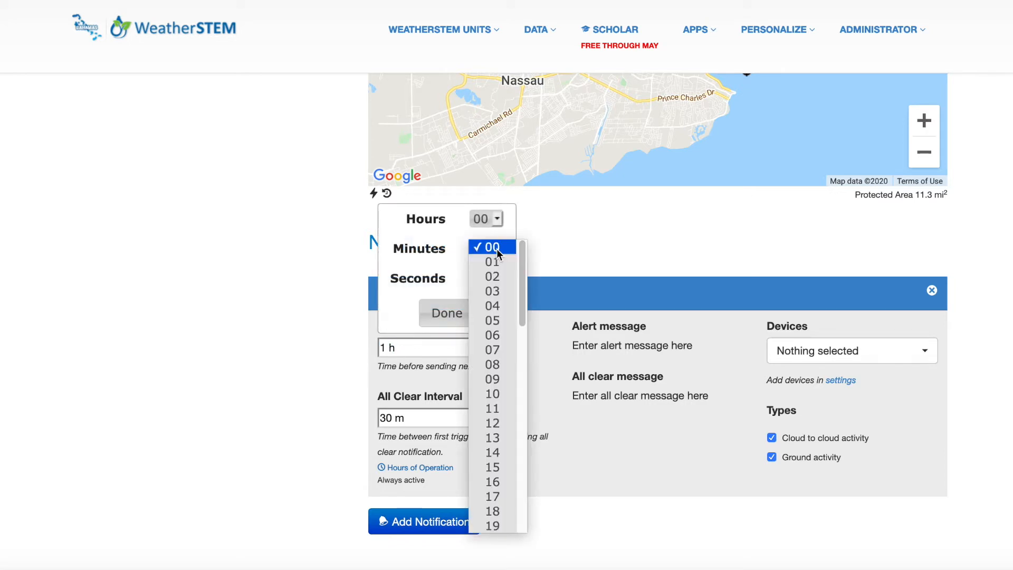
pyautogui.click(492, 320)
pyautogui.click(448, 312)
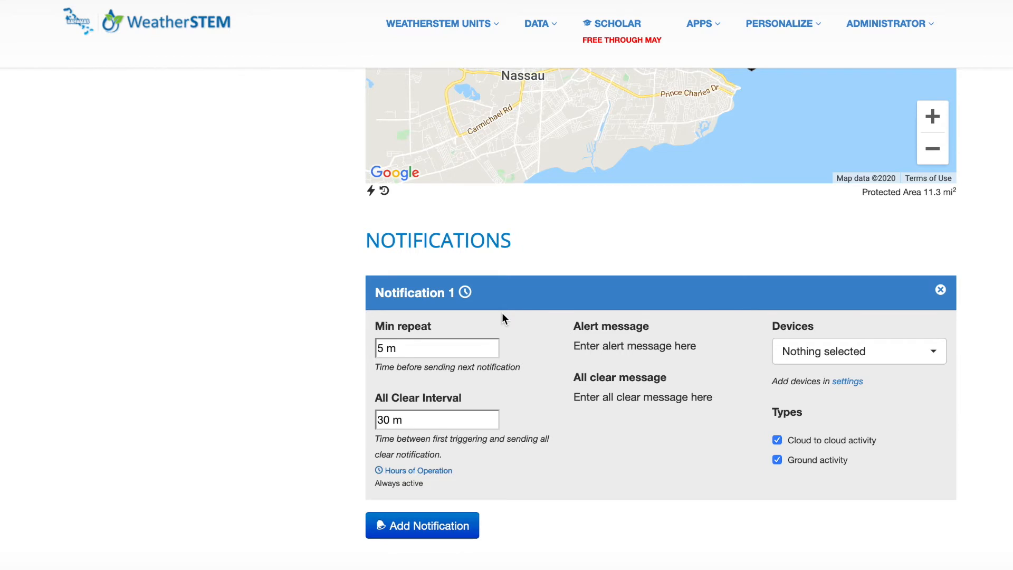
# - Set the alert message to "Lightning has occurred in the Ferry Route Area.", the all clear message to "Lightning - ALL CLEAR", and choose a device
pyautogui.click(618, 348)
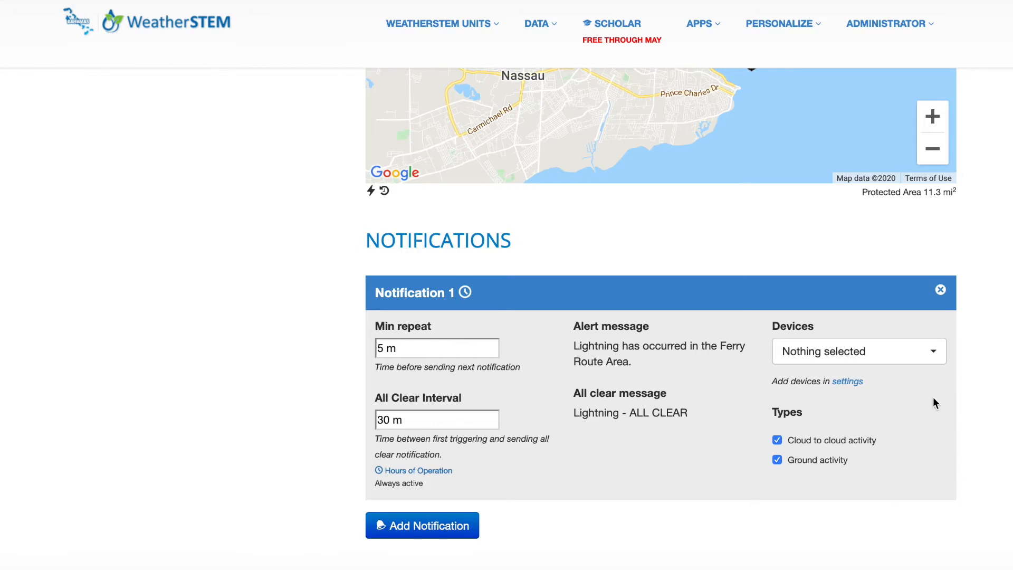
pyautogui.click(929, 354)
pyautogui.click(912, 399)
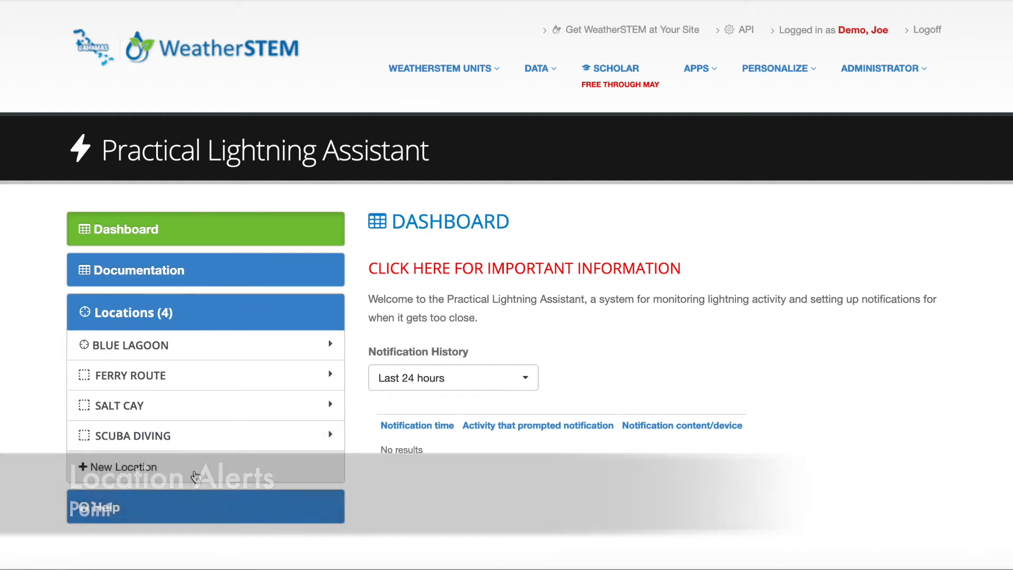
# - Create a new location named "Dolphin Encounters" with the type Point
pyautogui.click(198, 474)
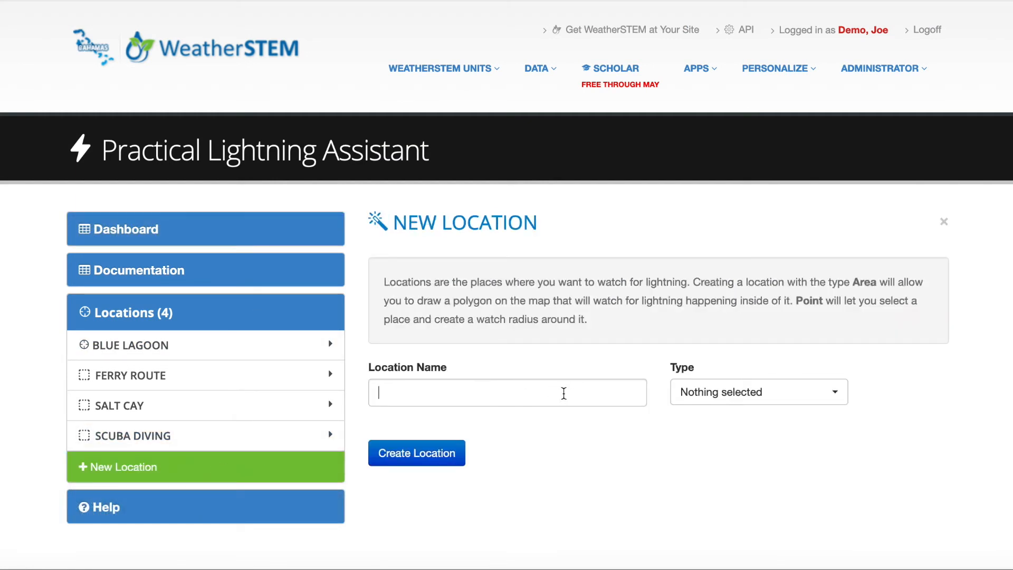
pyautogui.click(563, 393)
pyautogui.write('Dolphin Encounters')
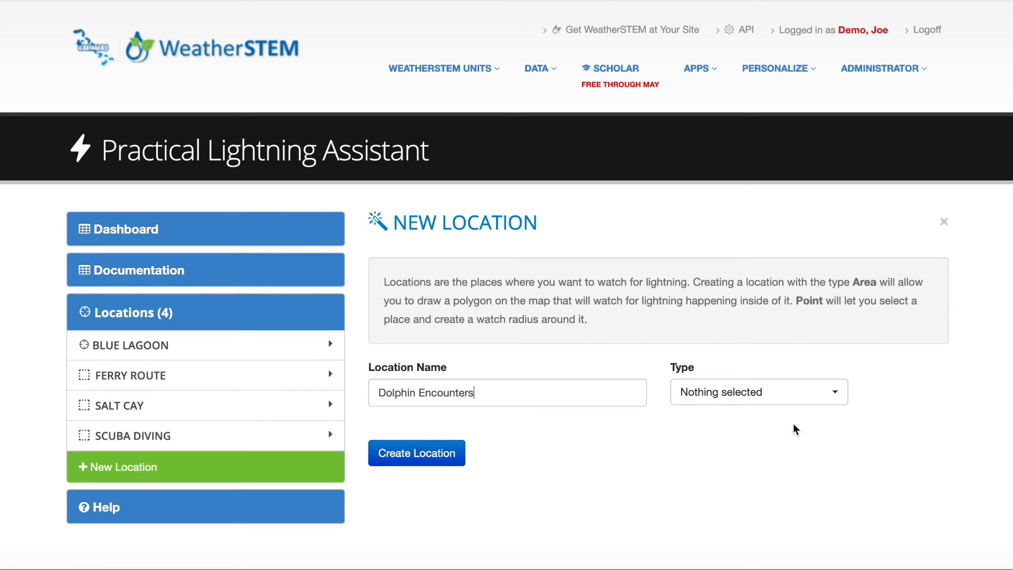
pyautogui.click(788, 404)
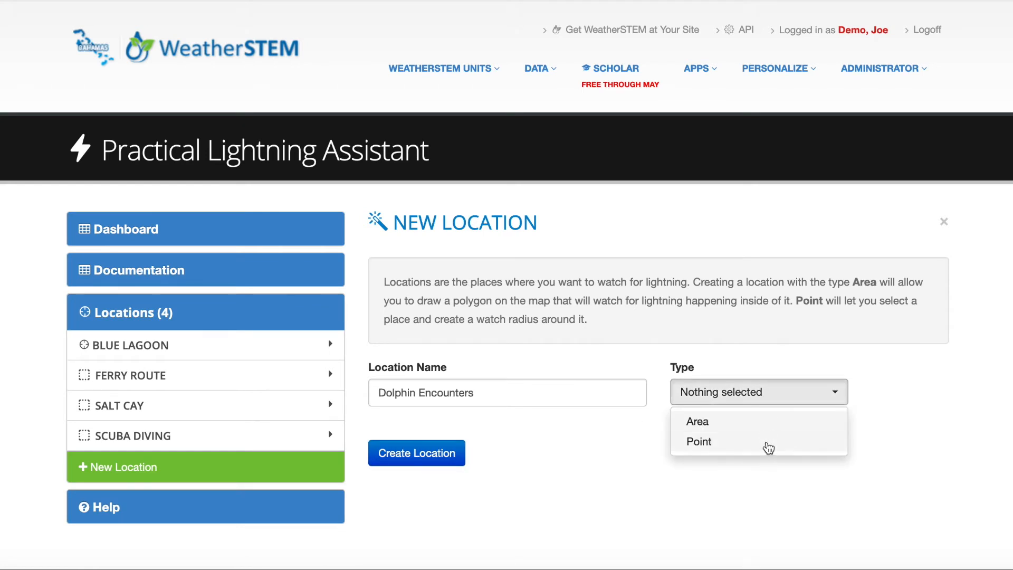
pyautogui.click(766, 442)
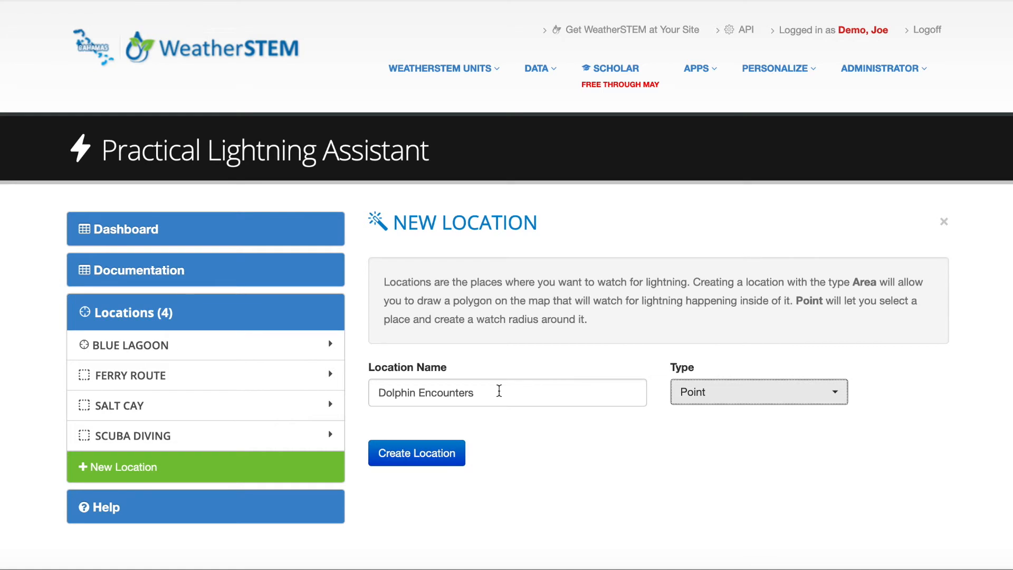
pyautogui.click(455, 454)
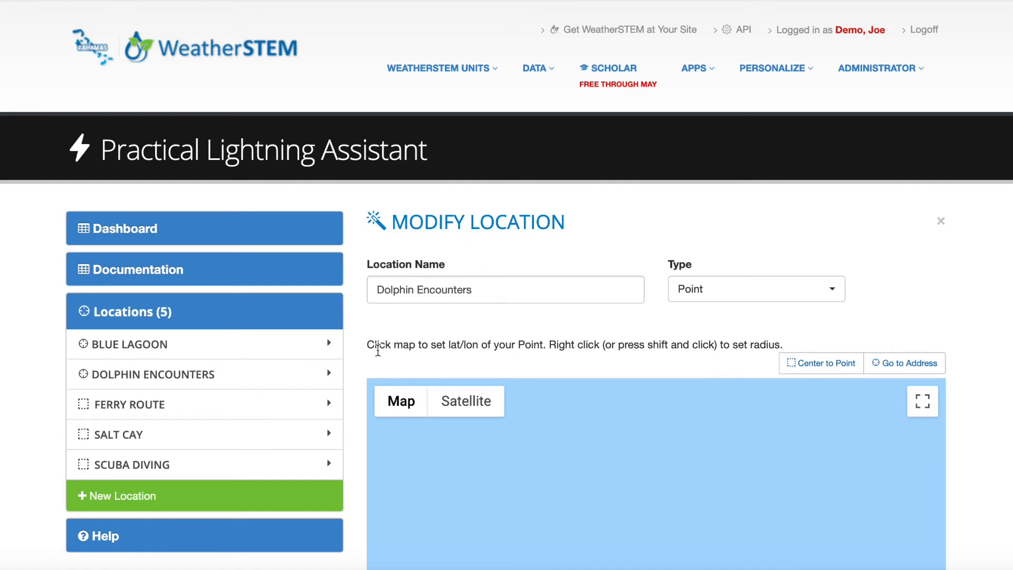
# - Position the location's point at the eastern end of the narrow island northeast of Paradise Island
pyautogui.scroll(-1, 358, 384)
pyautogui.scroll(-5, 358, 384)
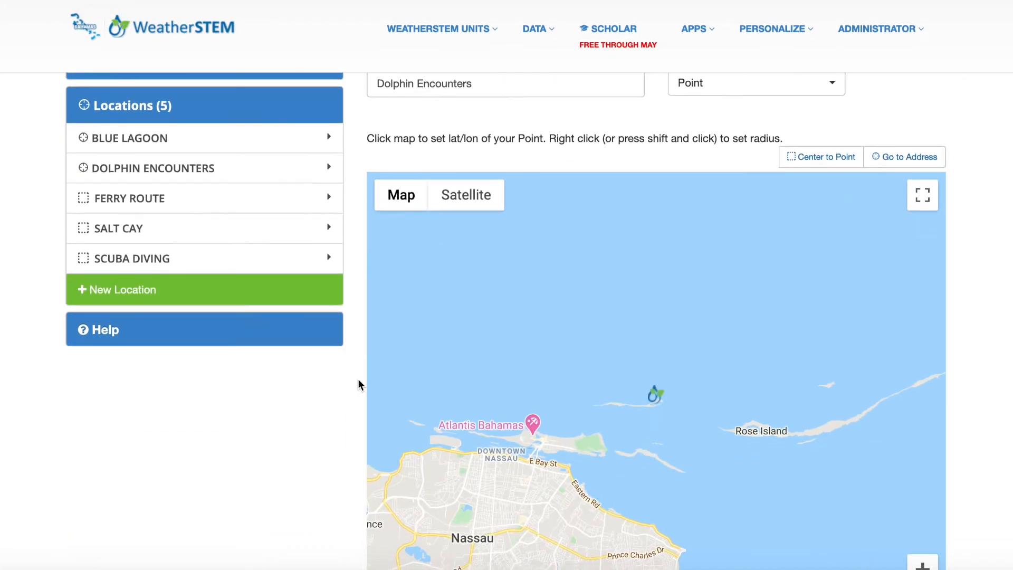
pyautogui.scroll(-3, 358, 384)
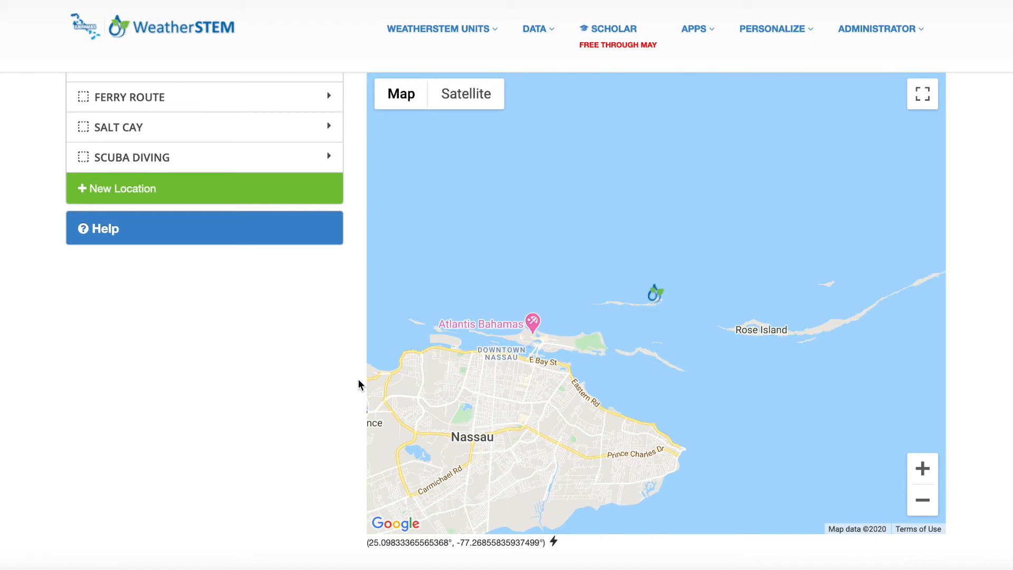
pyautogui.moveTo(658, 306)
pyautogui.mouseDown()
pyautogui.moveTo(644, 306)
pyautogui.moveTo(605, 352)
pyautogui.moveTo(626, 305)
pyautogui.moveTo(657, 295)
pyautogui.mouseUp()
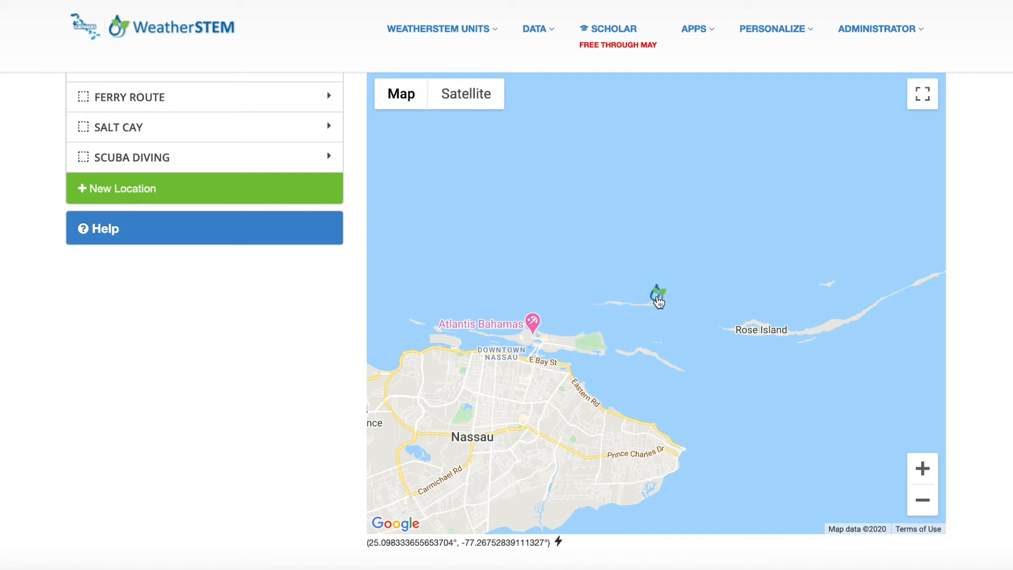
# - Draw a watch circle around the Dolphin Encounters point and enlarge it to a radius of about 0.77 miles
pyautogui.click(929, 467)
pyautogui.click(930, 468)
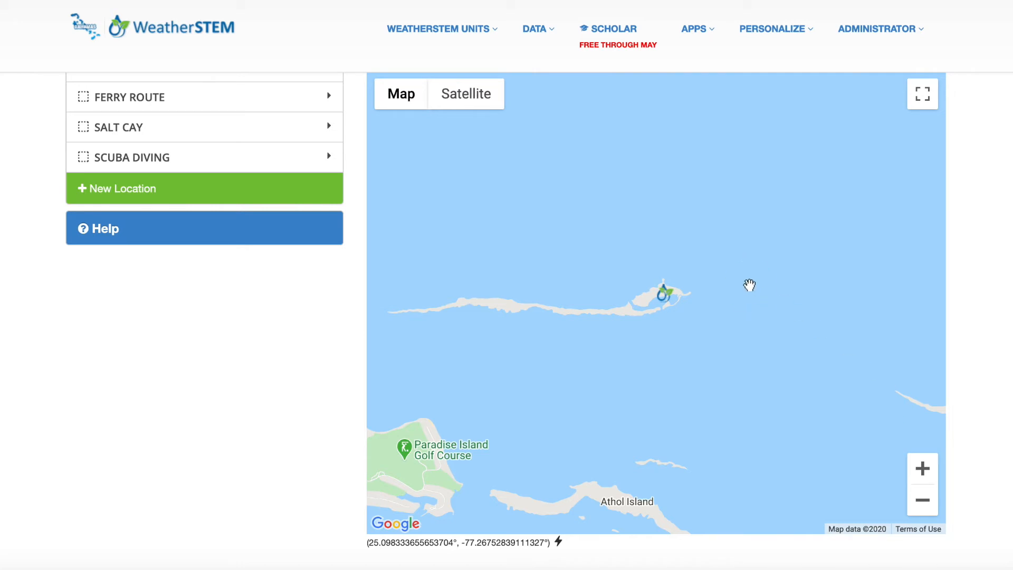
pyautogui.moveTo(665, 302); pyautogui.dragTo(749, 285)
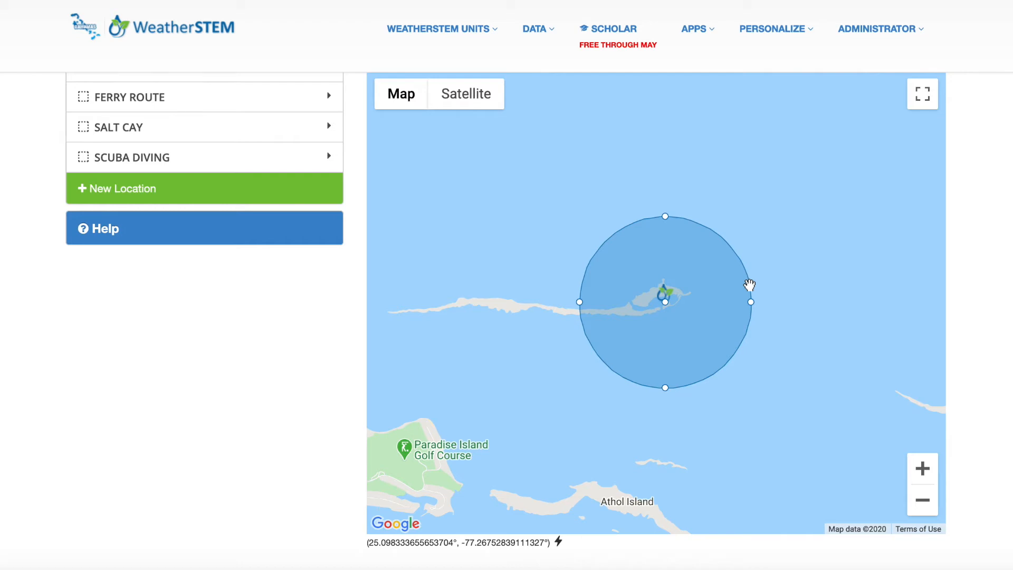
pyautogui.moveTo(750, 301); pyautogui.dragTo(775, 302)
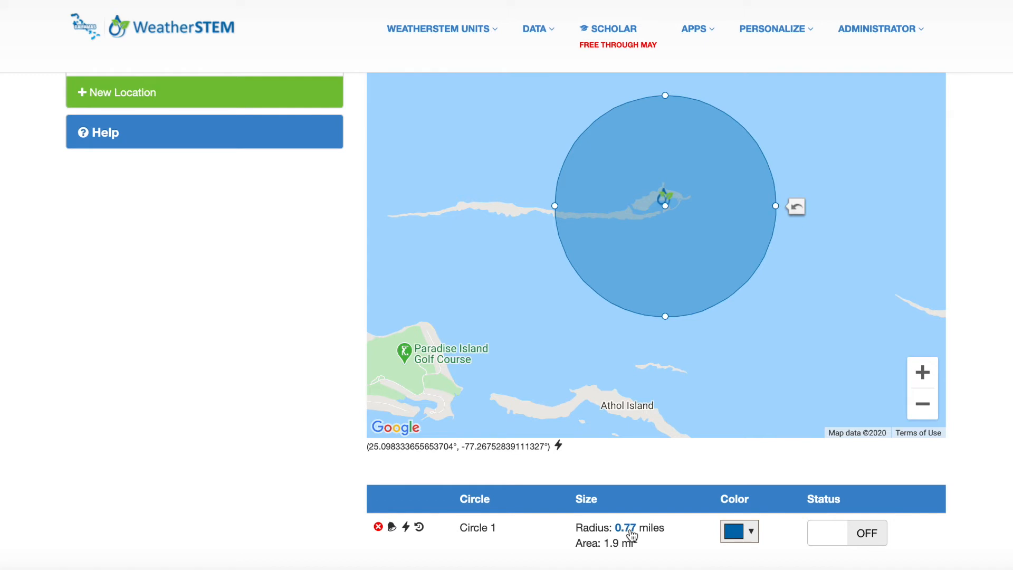
# - Try to rename Circle 1 as "Zone A"
pyautogui.click(483, 534)
pyautogui.press('BackSpace')
pyautogui.press('BackSpace')
pyautogui.press('BackSpace')
pyautogui.press('BackSpace')
pyautogui.press('BackSpace')
pyautogui.press('BackSpace')
pyautogui.press('BackSpace')
pyautogui.press('BackSpace')
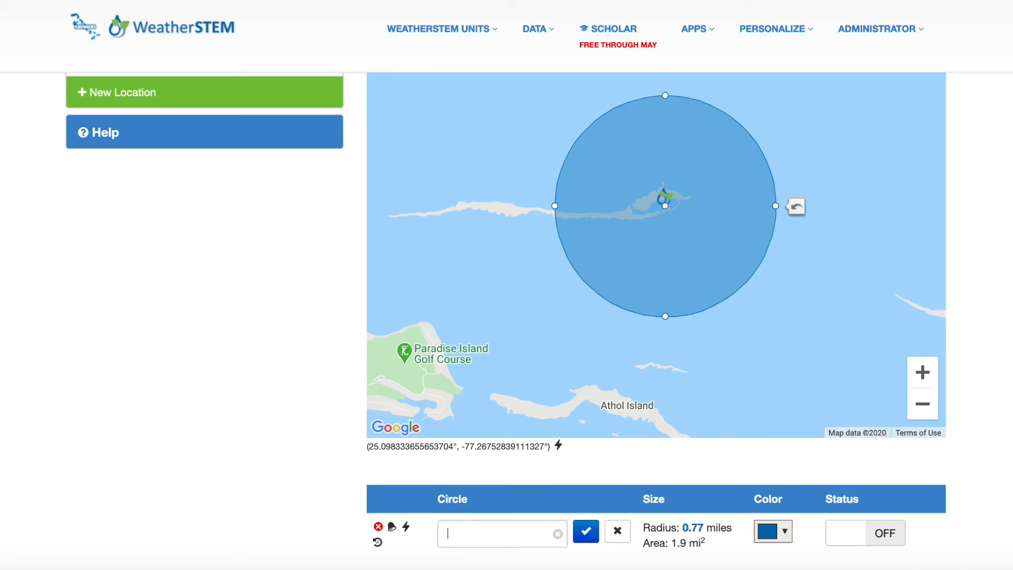
pyautogui.write('Zone A')
# - Set the circle's radius to 1.5 miles
pyautogui.click(695, 527)
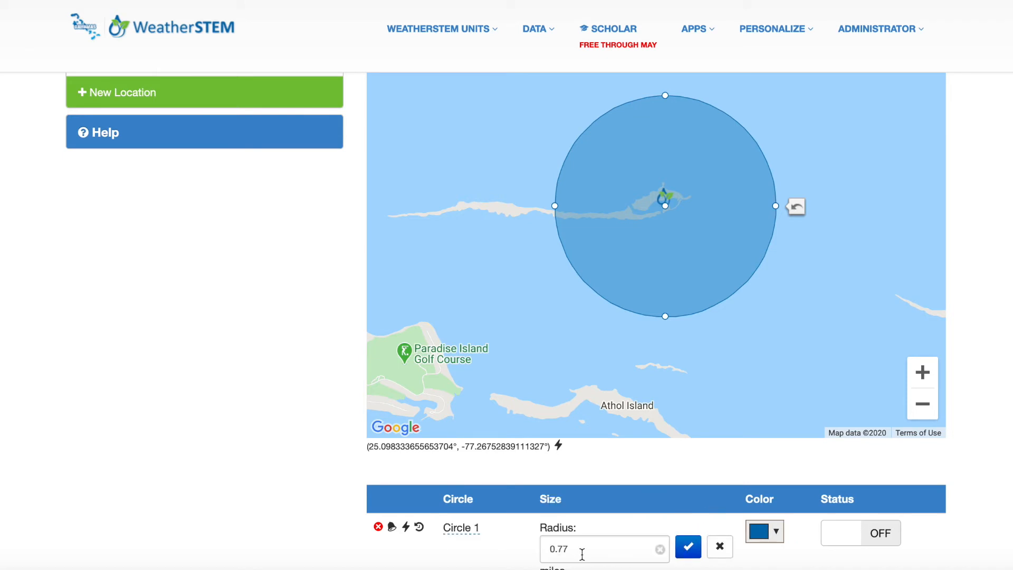
pyautogui.press('BackSpace')
pyautogui.press('BackSpace')
pyautogui.press('BackSpace')
pyautogui.press('BackSpace')
pyautogui.write('1.5')
pyautogui.click(687, 546)
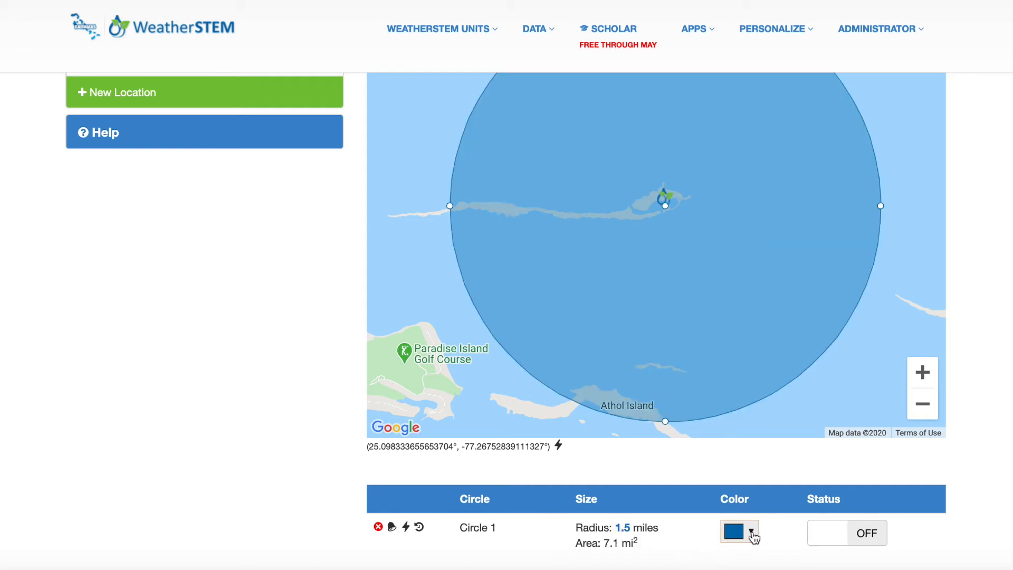
# - Change the color of the 1.5-mile circle to dark red
pyautogui.click(753, 534)
pyautogui.click(855, 386)
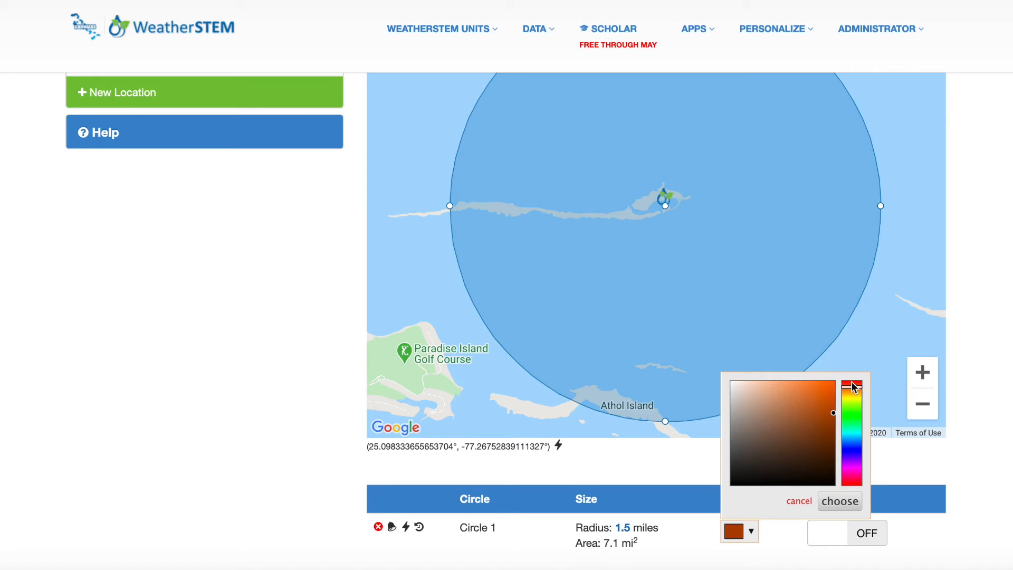
pyautogui.click(852, 382)
pyautogui.click(839, 501)
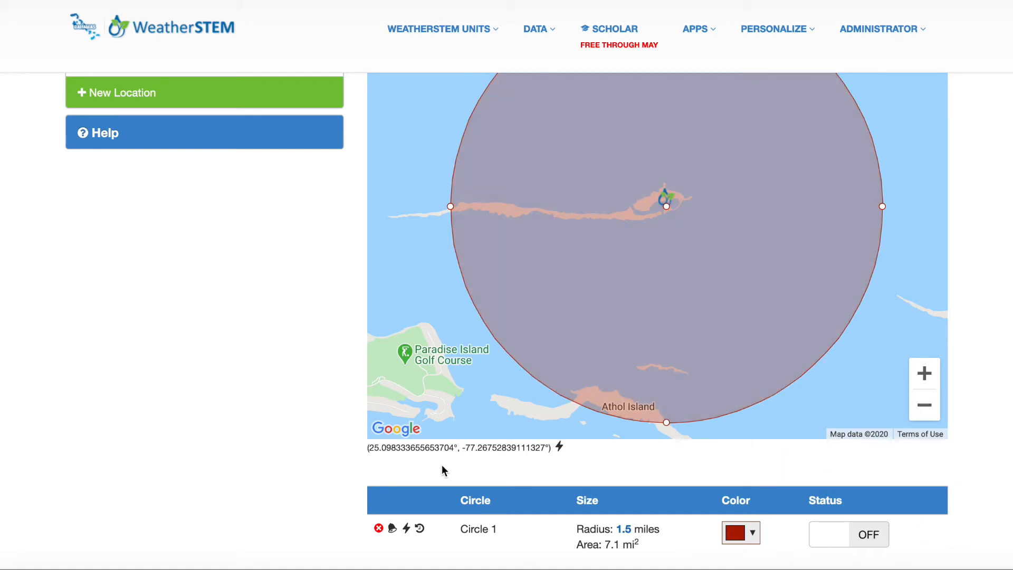
# - Add a notification to the circle and enable the options "Closer overrides min repeat" and "Inner circles override"
pyautogui.click(392, 529)
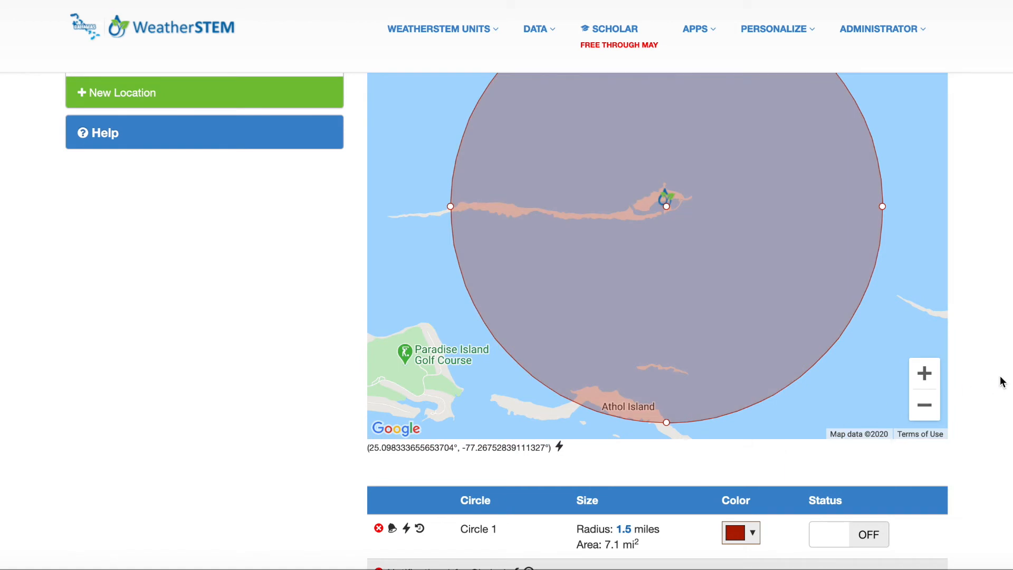
pyautogui.scroll(-3, 1002, 381)
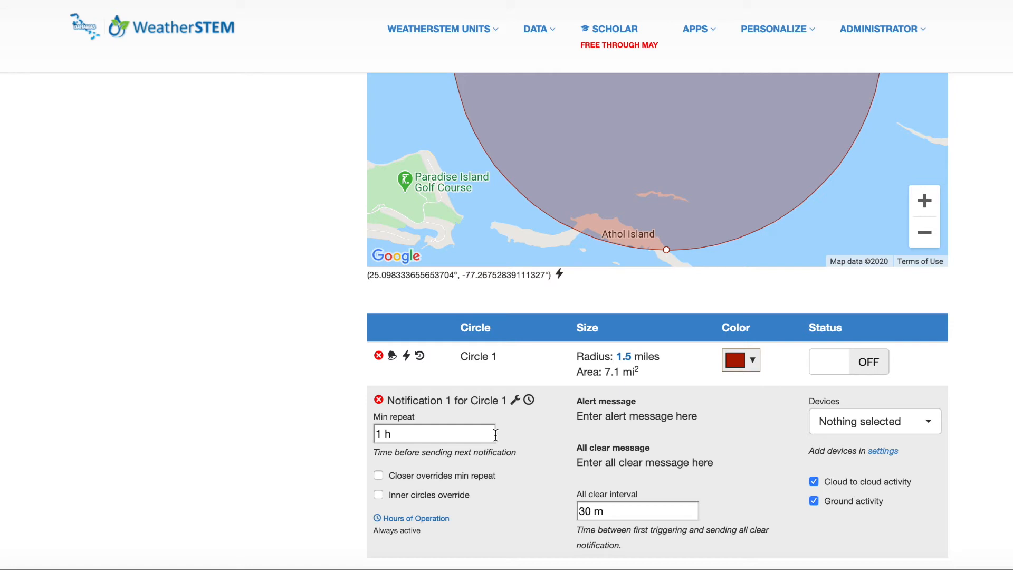
pyautogui.click(379, 475)
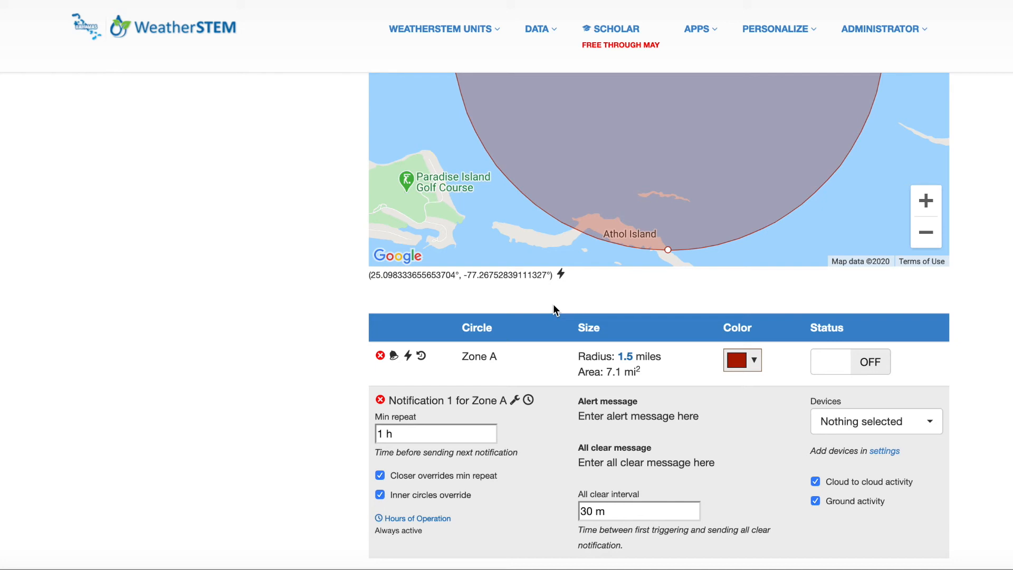
# - Set the alert message to "Lightning has occurred within 1.5 miles of the Dolphin Encounters." and the all clear message to "All Clear - Dolphin Encounters"
pyautogui.click(636, 416)
pyautogui.press('super+a')
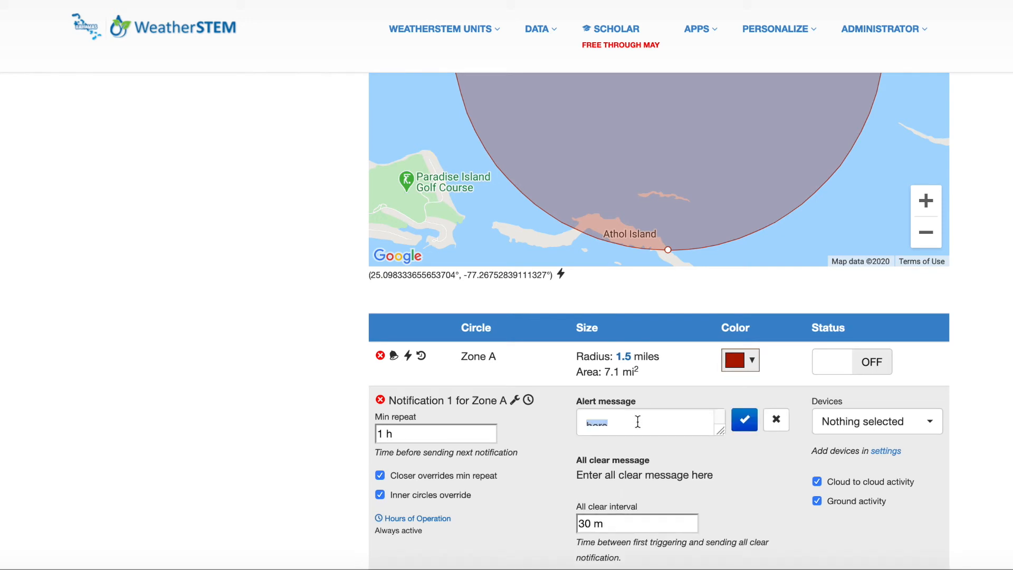
pyautogui.press('BackSpace')
pyautogui.write('Dolphin Encounters')
pyautogui.click(742, 421)
pyautogui.click(688, 477)
pyautogui.click(745, 481)
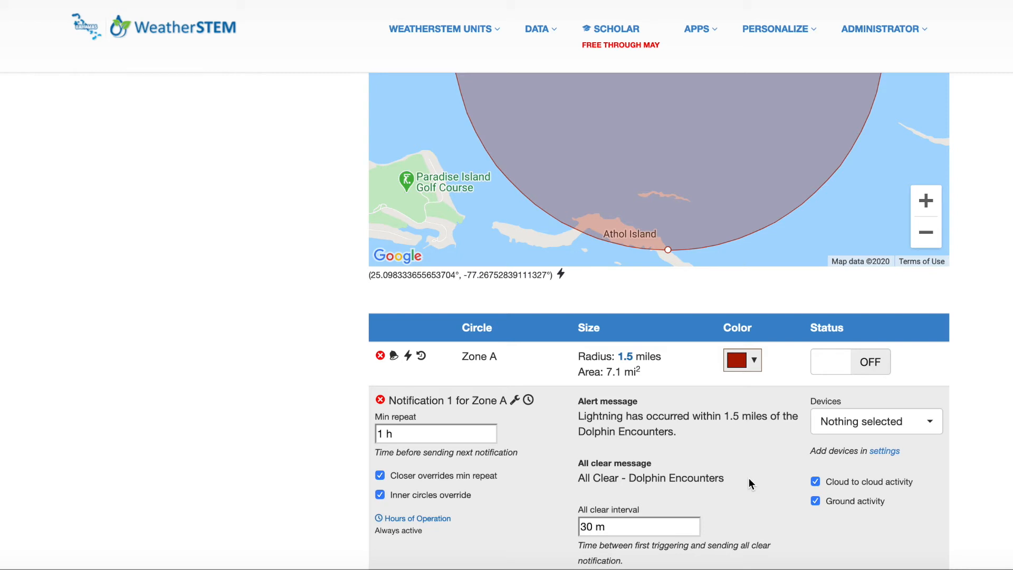
# - Assign the demo phone as the notification's device and switch the Zone A circle on
pyautogui.click(905, 429)
pyautogui.click(875, 470)
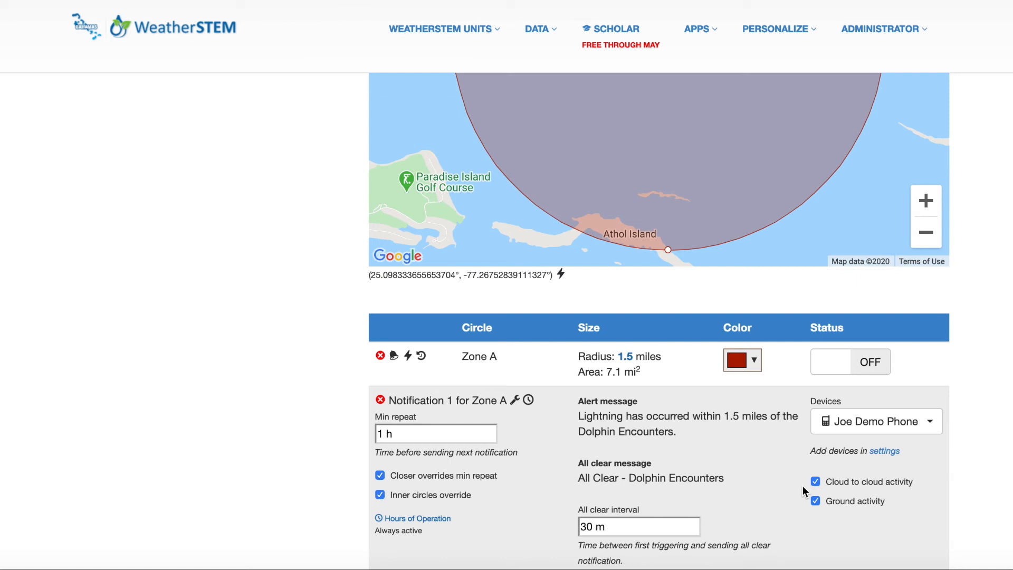
pyautogui.click(876, 369)
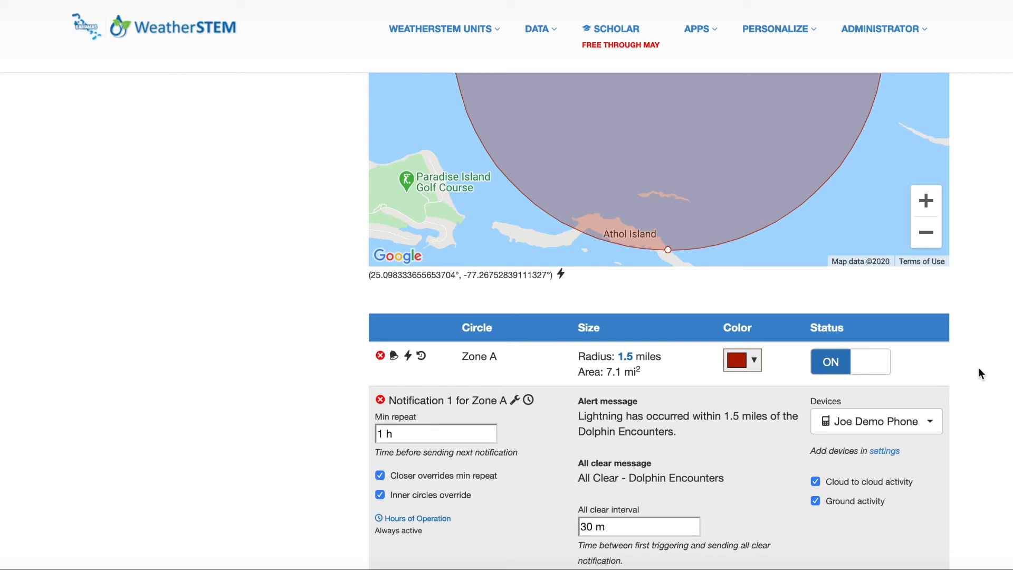
pyautogui.scroll(-1, 931, 233)
pyautogui.click(929, 233)
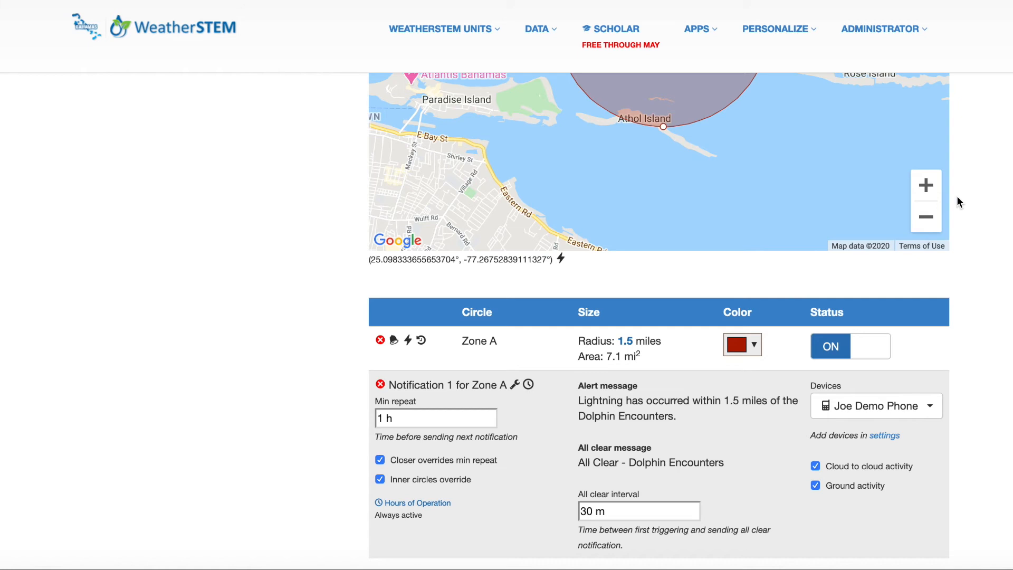
pyautogui.scroll(3, 974, 179)
pyautogui.scroll(1, 973, 179)
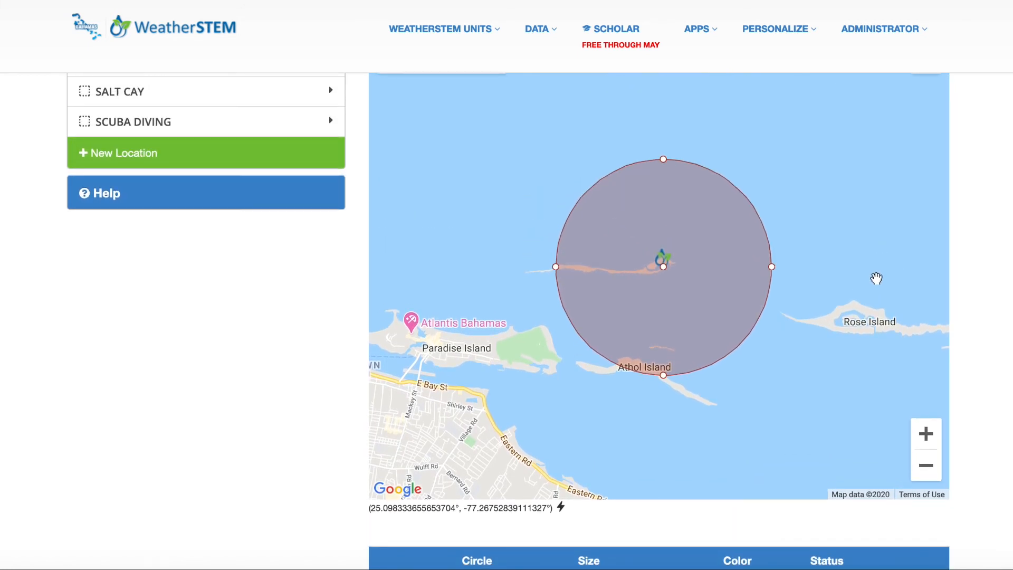
pyautogui.click(875, 278)
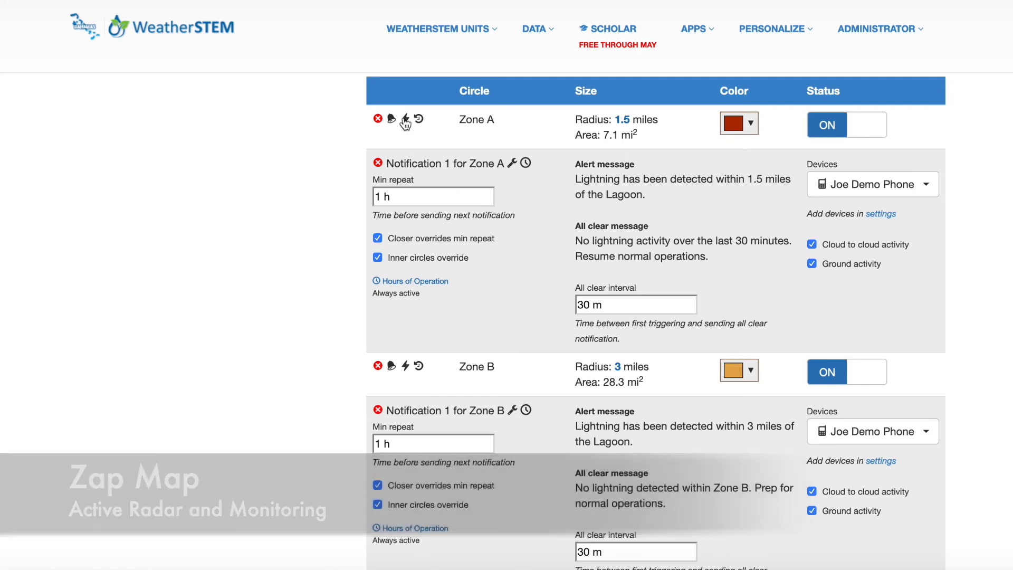
# - Examine recent strikes on the ZapMap from the Lagoon location's Zone A, and check the timing details of its Notification 1
pyautogui.click(407, 120)
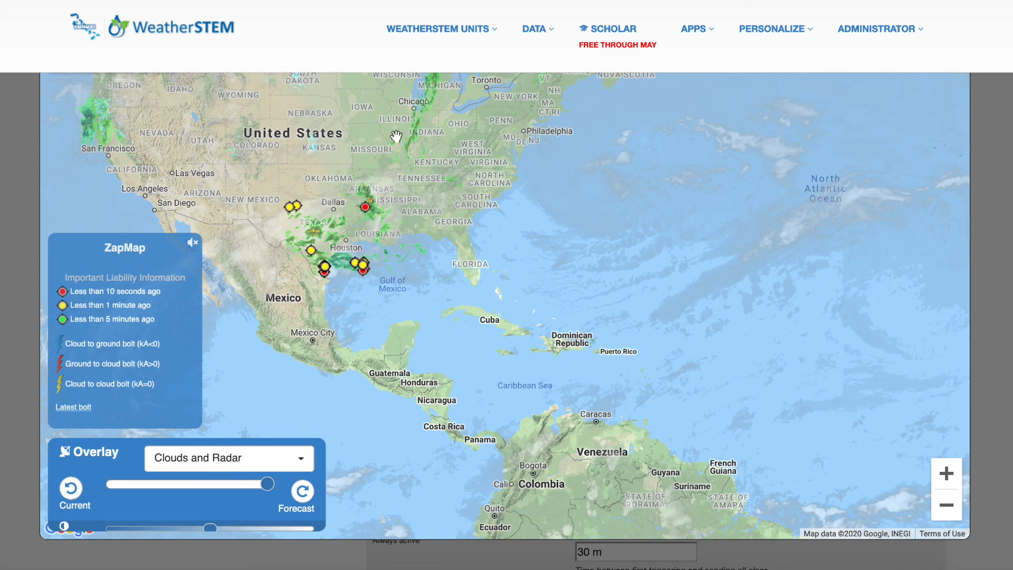
pyautogui.click(367, 209)
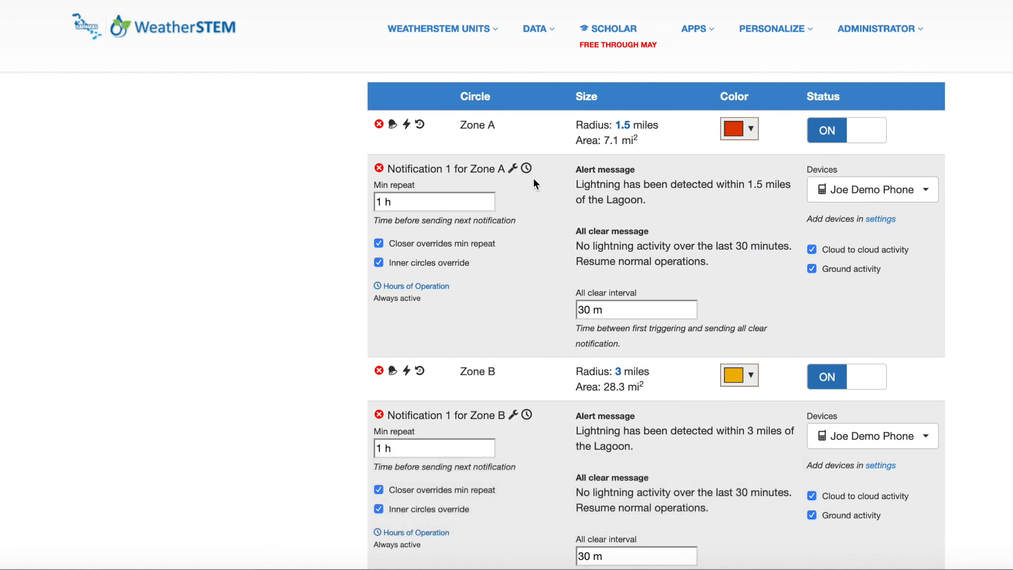
pyautogui.click(526, 170)
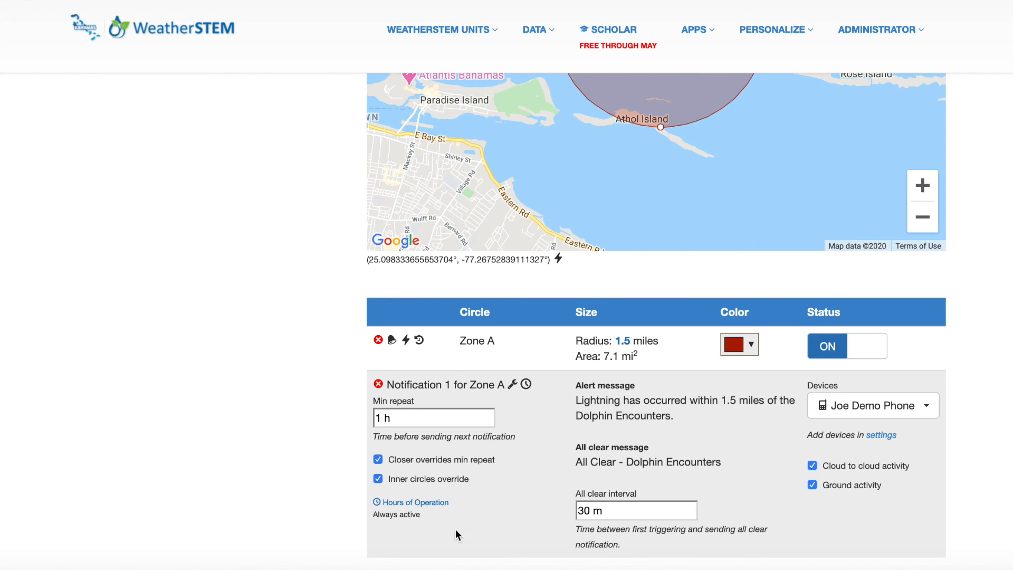
# - Make Monday inactive in the hours of operation of the Dolphin Encounters Zone A notification and save the schedule
pyautogui.click(432, 502)
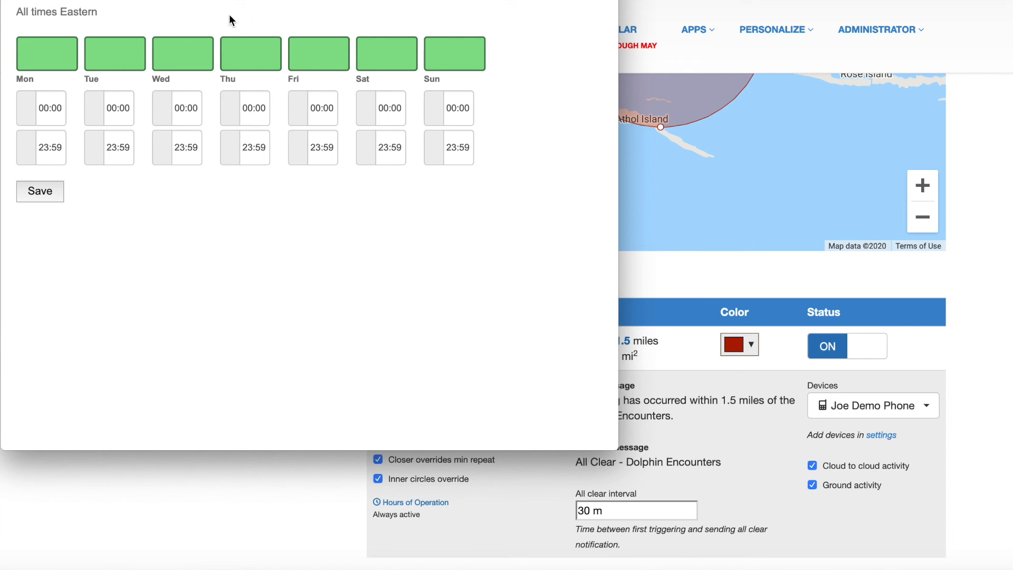
pyautogui.click(63, 53)
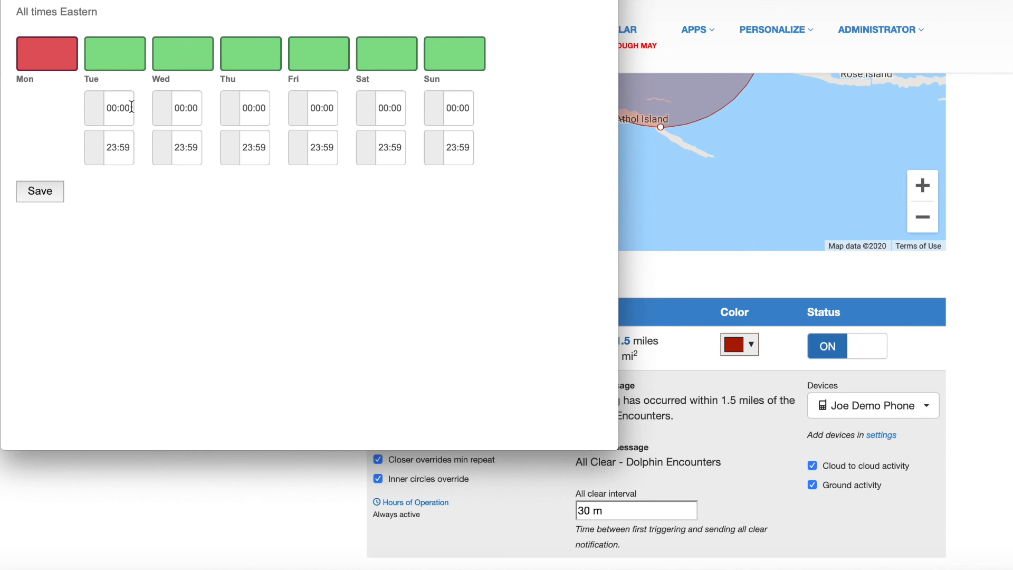
pyautogui.click(45, 193)
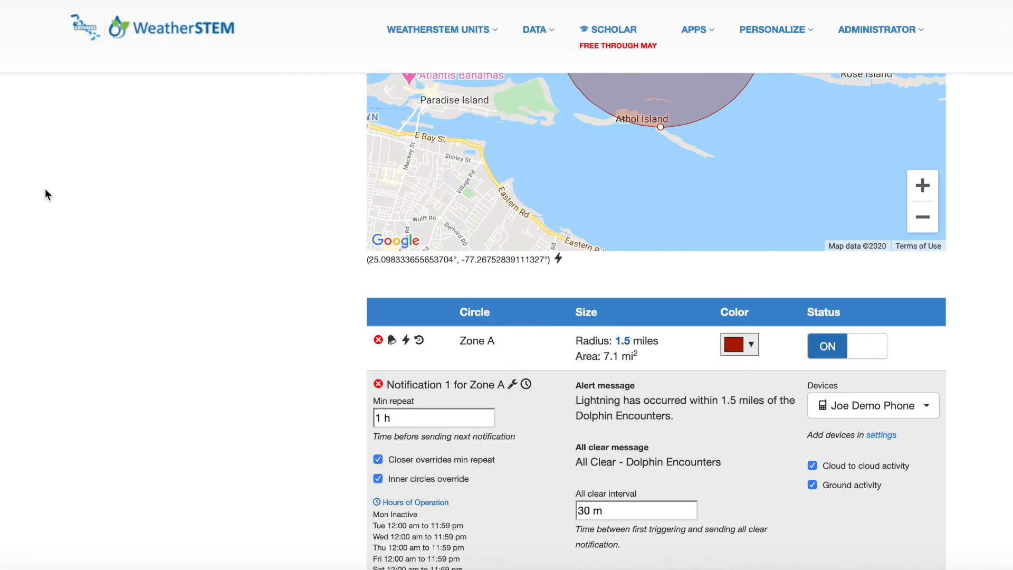
# - Reactivate Monday with hours from 09:00 to 18:00 in the notification's hours of operation and save the schedule
pyautogui.scroll(-1, 285, 438)
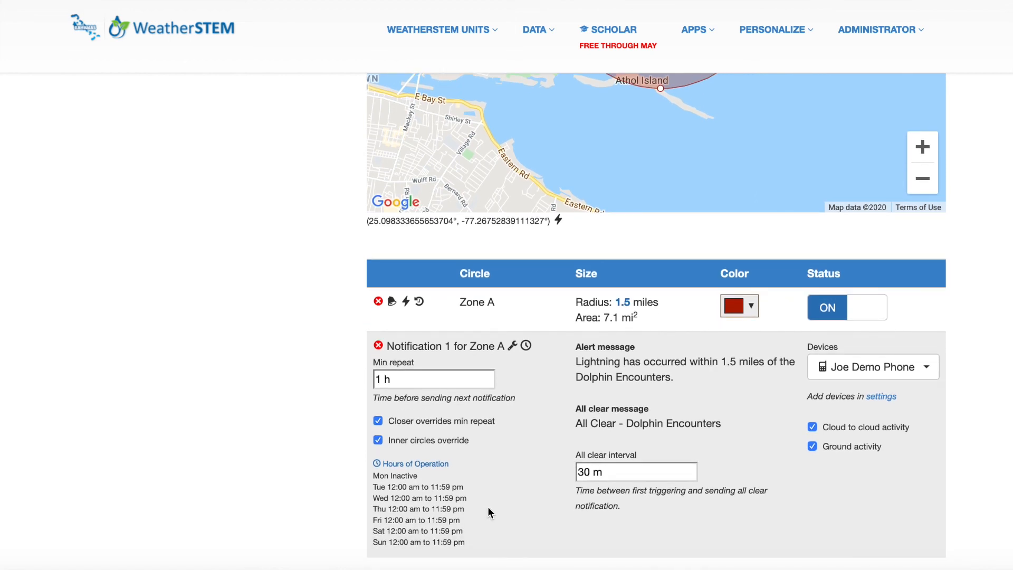
pyautogui.click(439, 463)
pyautogui.click(46, 49)
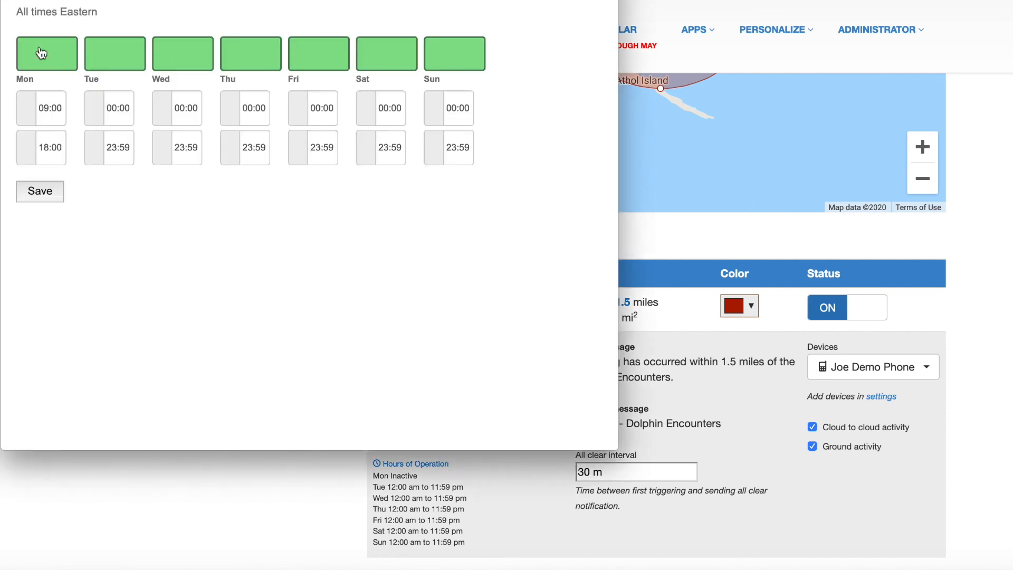
pyautogui.click(32, 193)
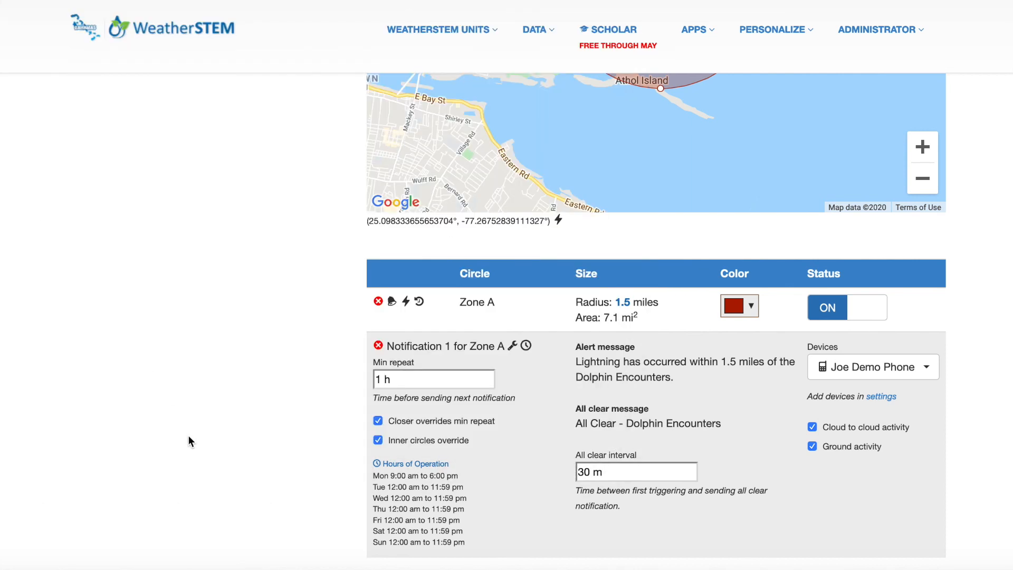